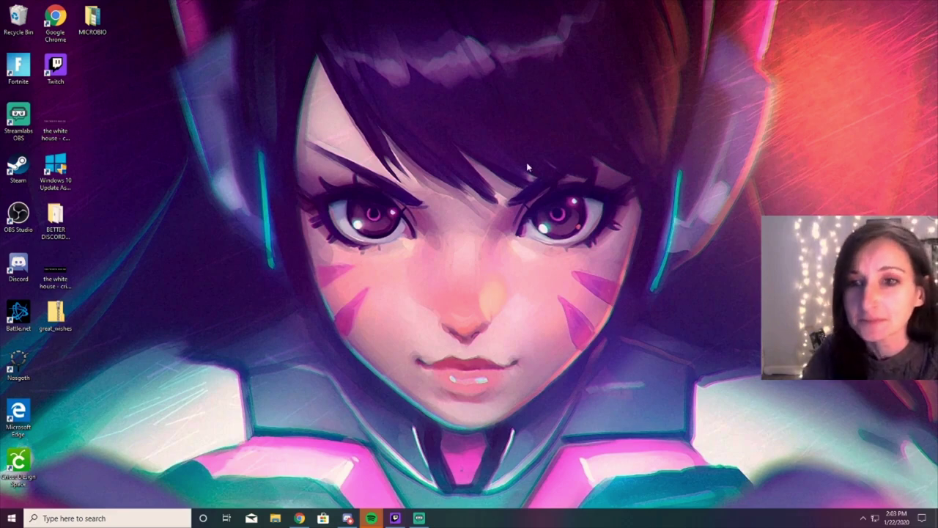
Step: Launch Cricut Design Space from its desktop shortcut so design.cricut.com opens in Edge
double_click(28, 480)
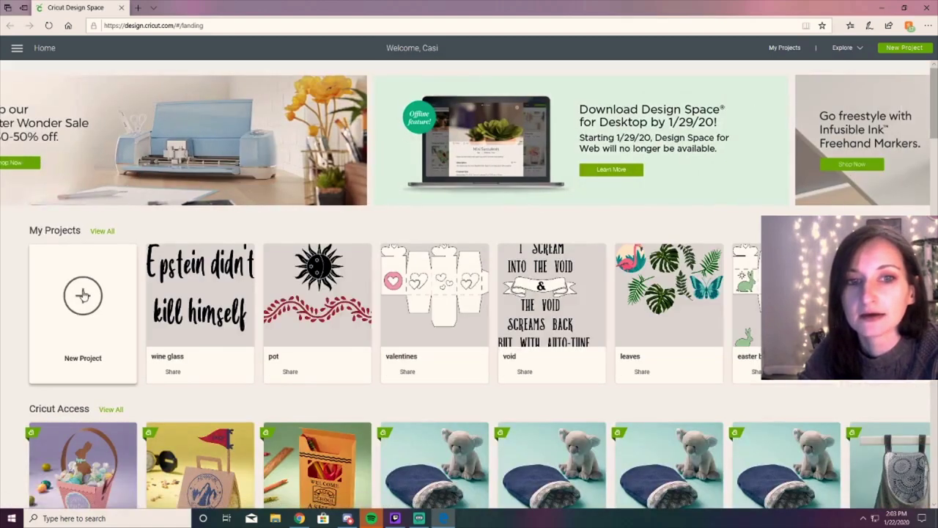
Step: Create a new blank Untitled project and add an empty text box to it
click(83, 294)
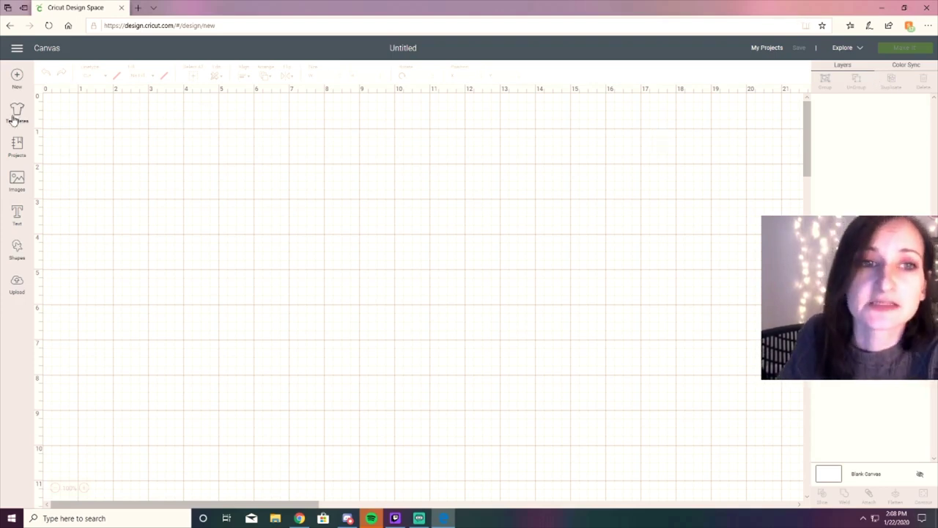
click(18, 217)
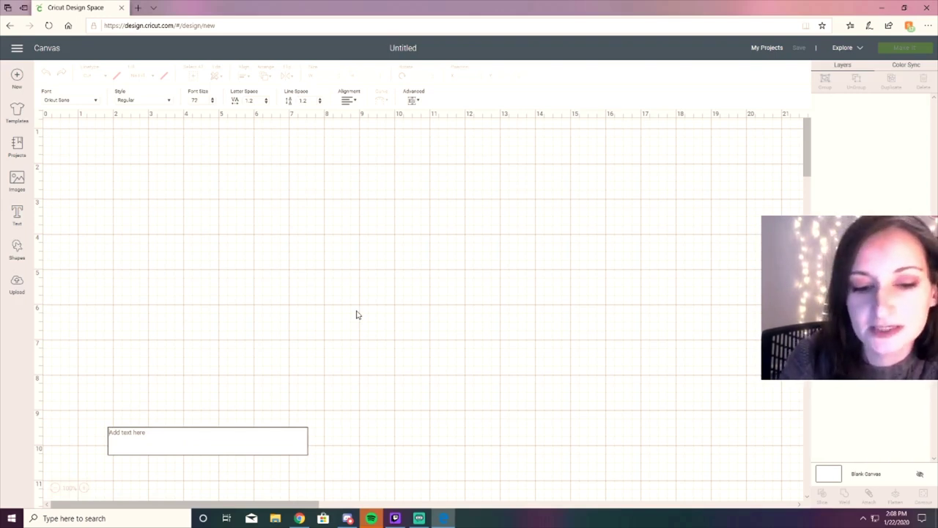
Step: Type the phrase as two lines: 'Epstein didn't' and 'kill himself'
text(B)
text(pstein)
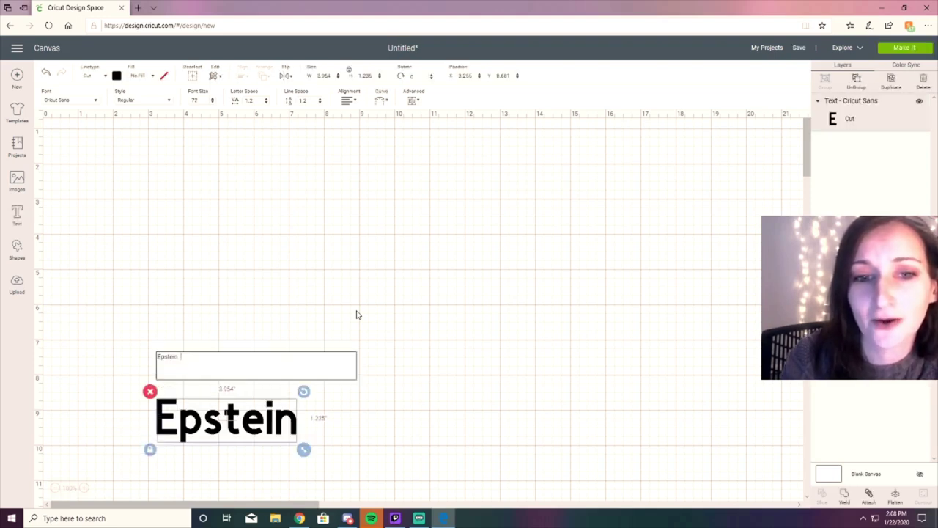
text( didn')
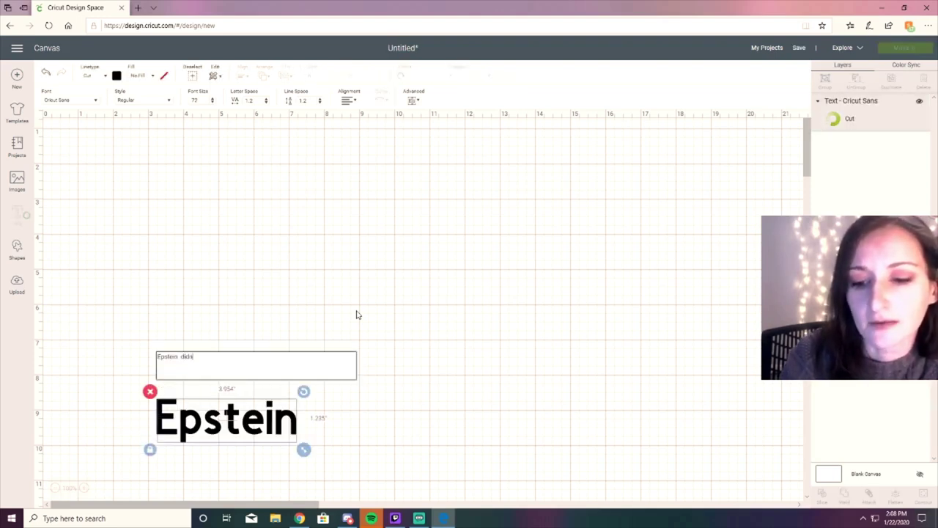
text(t)
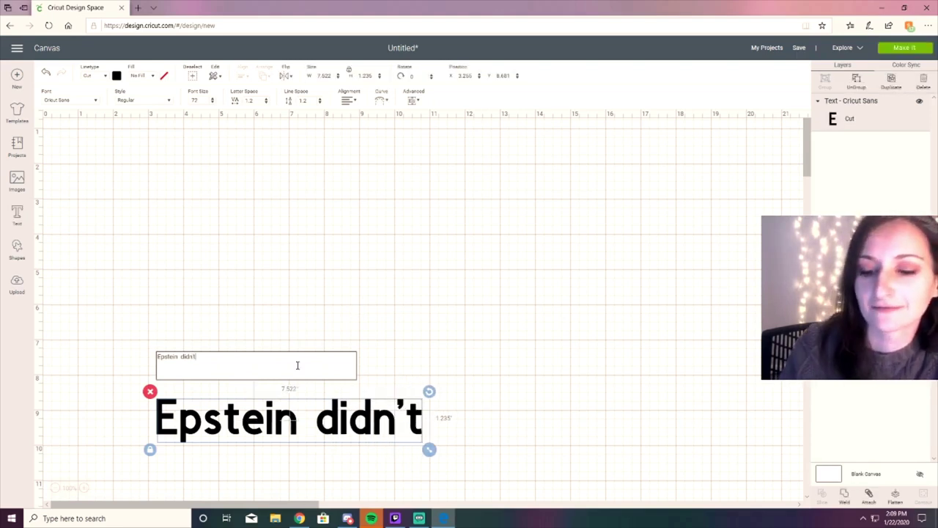
key(Return)
text(K)
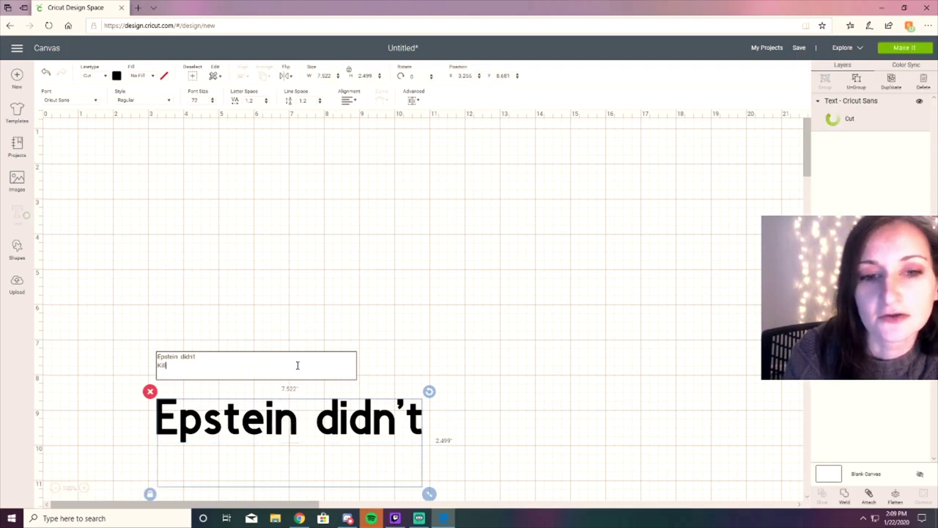
key(BackSpace)
text(kill)
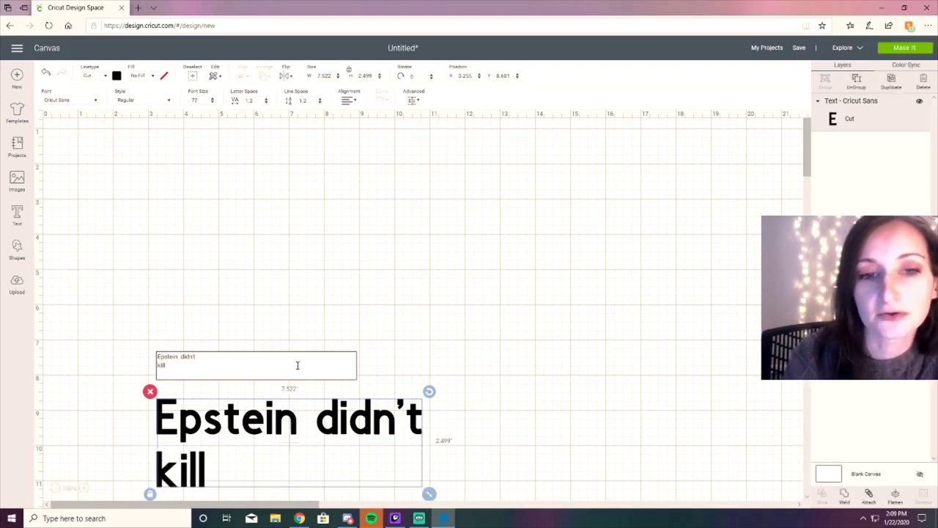
text( himself)
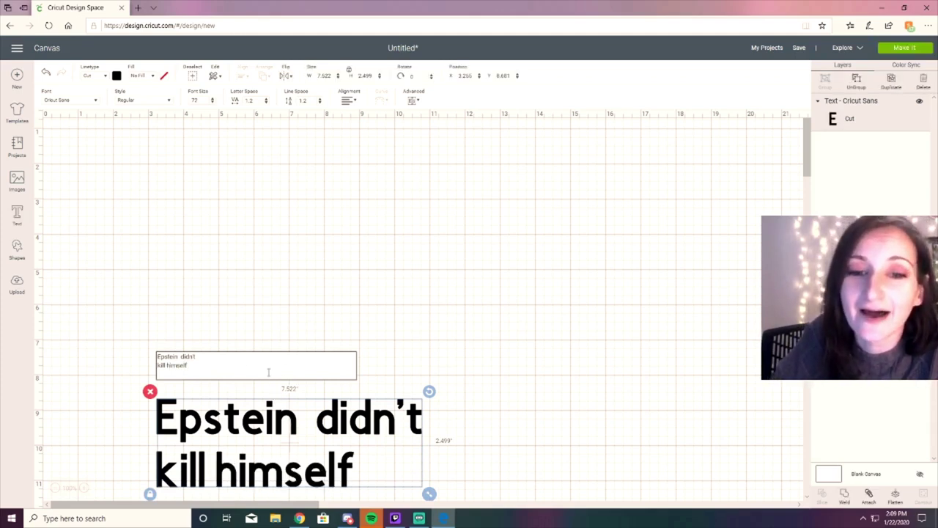
Step: Centre-align the two lines of the phrase on each other
drag(268, 371, 143, 331)
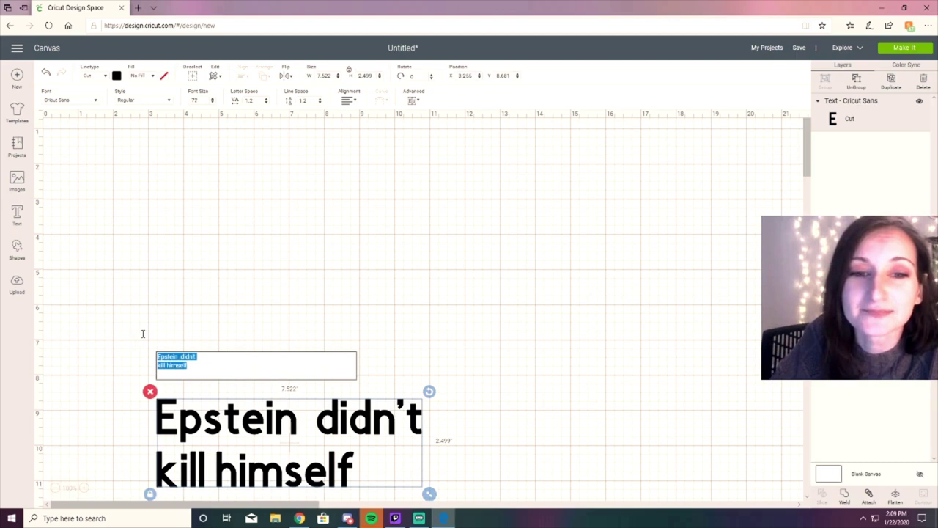
click(348, 101)
click(360, 134)
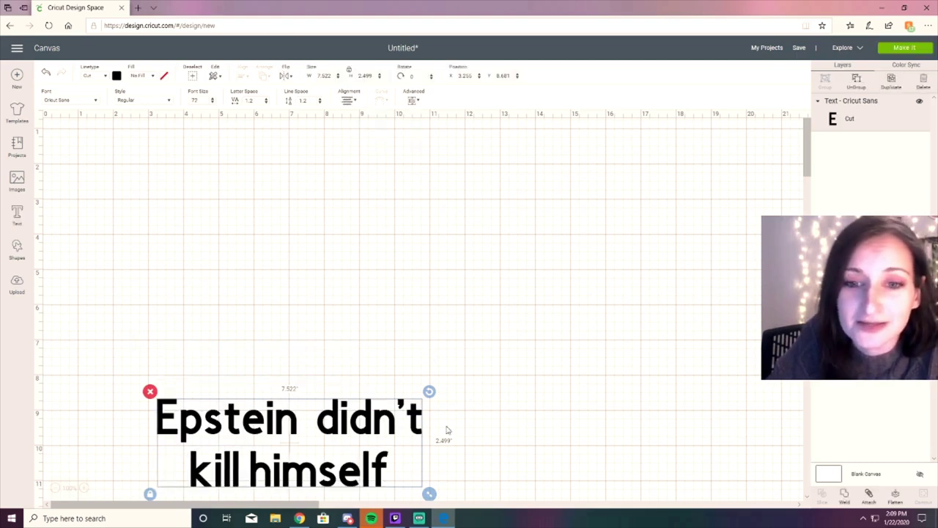
drag(375, 430, 243, 245)
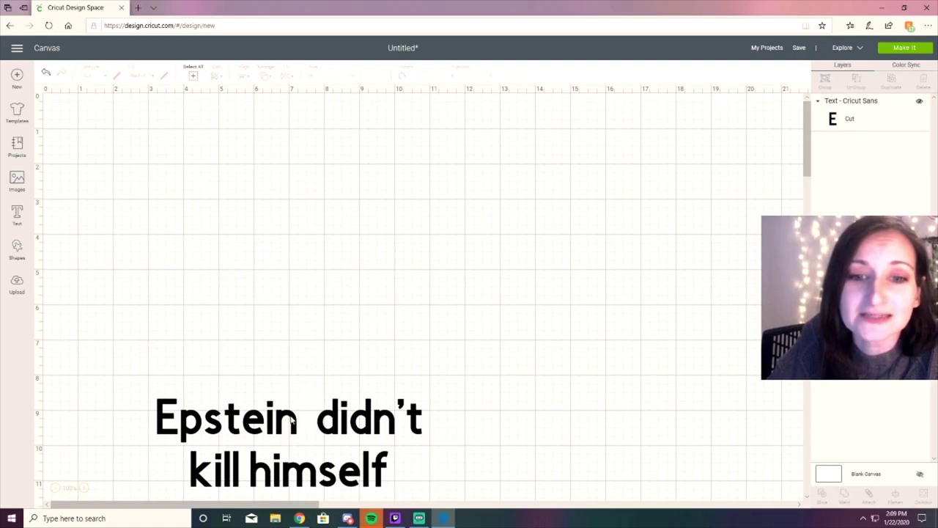
double_click(290, 421)
Step: Confirm the phrase's alignment stays set to Center
key(ctrl+a)
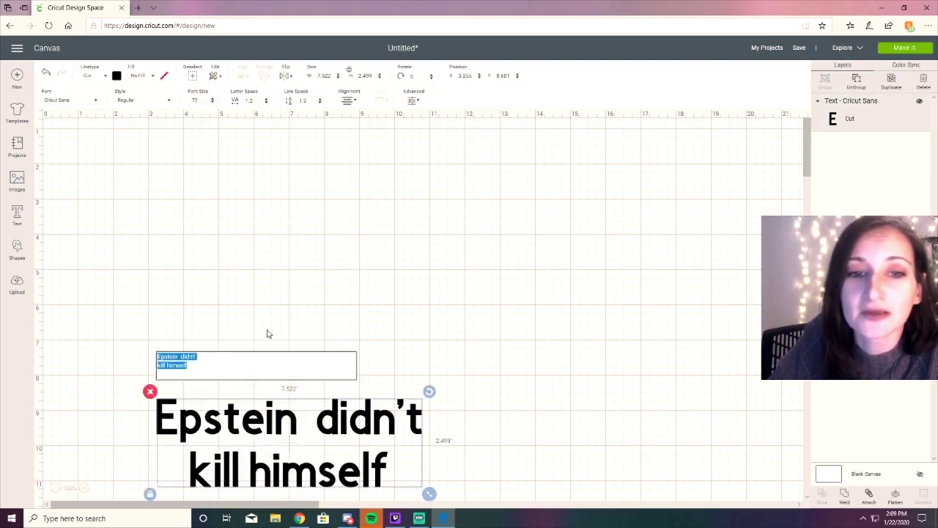
click(230, 365)
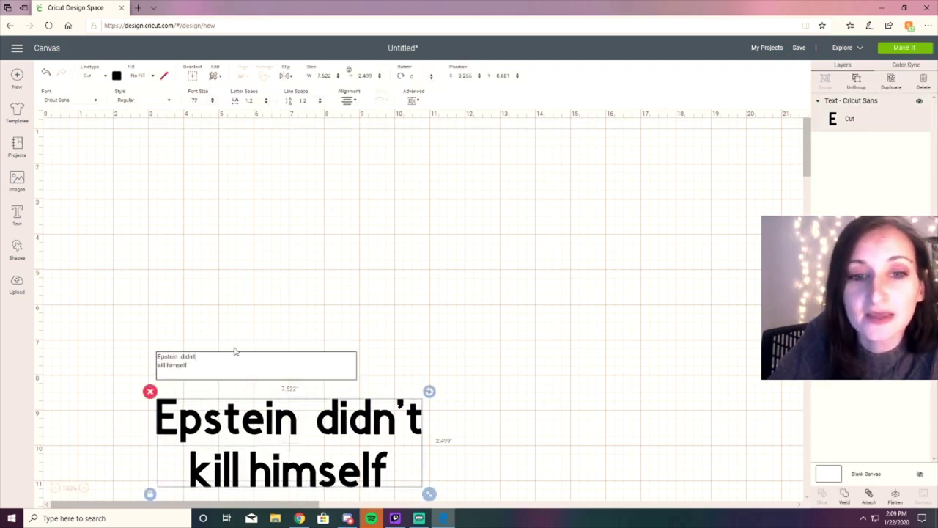
click(350, 101)
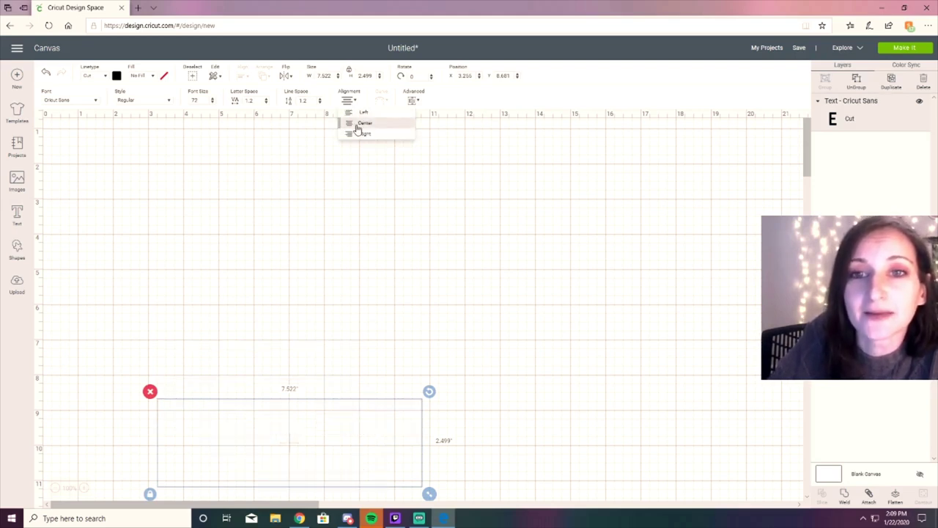
click(358, 125)
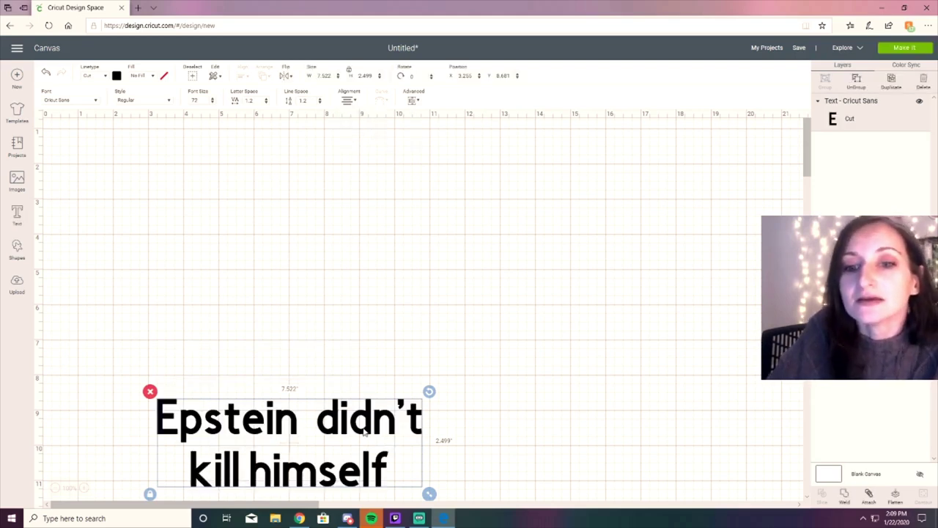
Step: Move the phrase to the canvas's top-left and bring up the font list
drag(364, 428, 295, 169)
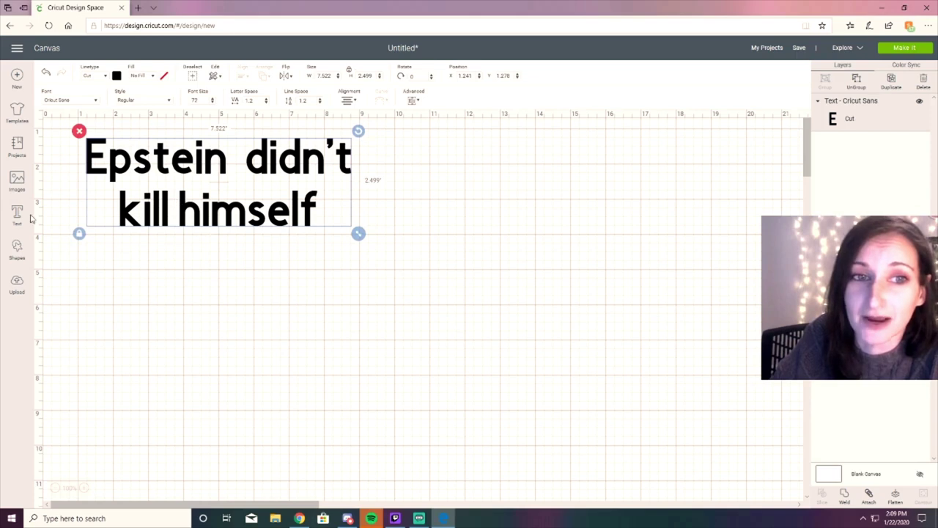
double_click(223, 169)
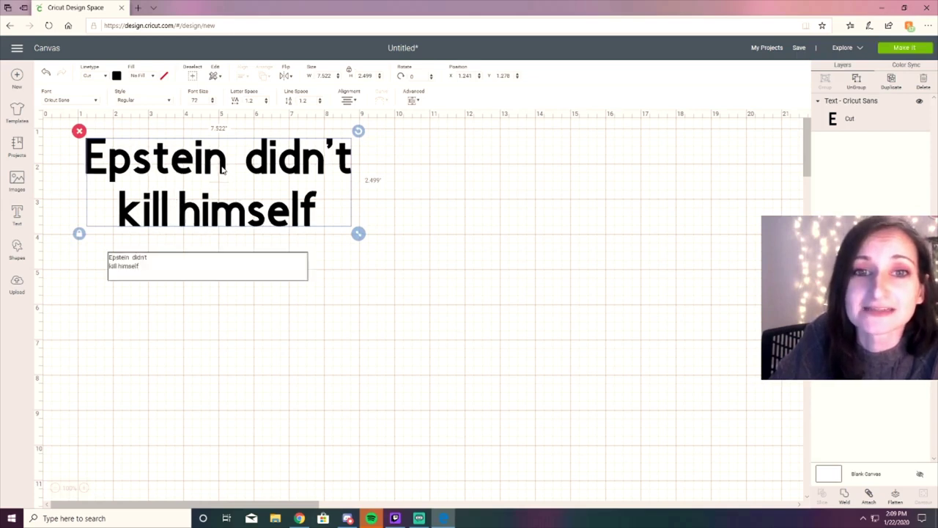
click(96, 101)
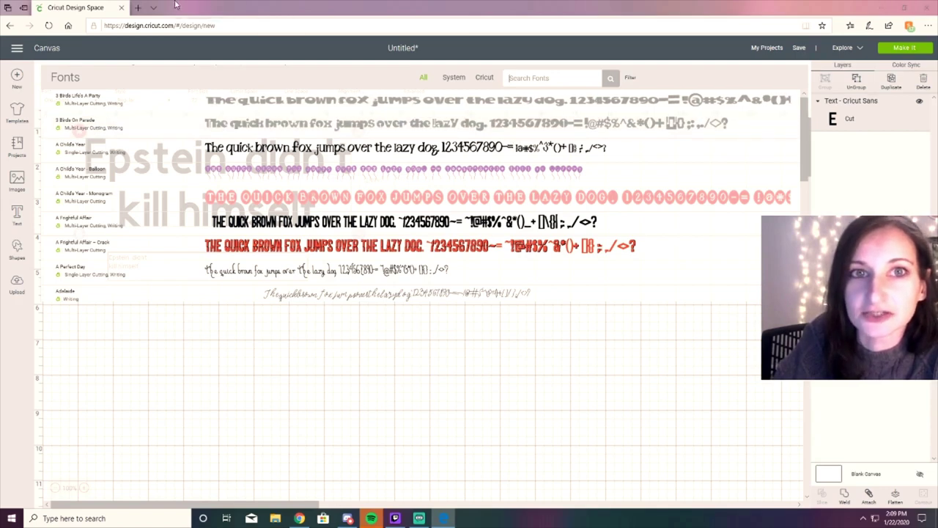
Step: In a new tab on dafont.com, search for the Great Wishes font
click(137, 7)
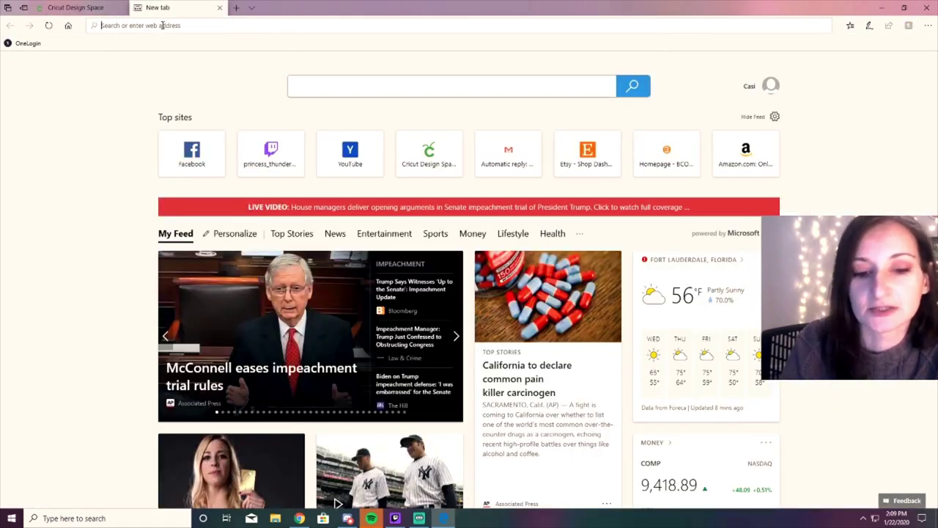
text(dafont.co)
key(Return)
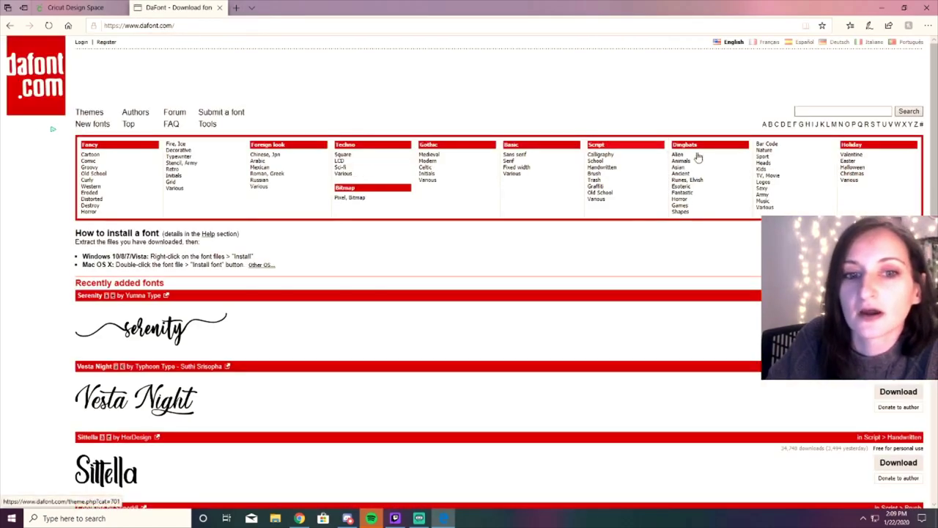
click(825, 110)
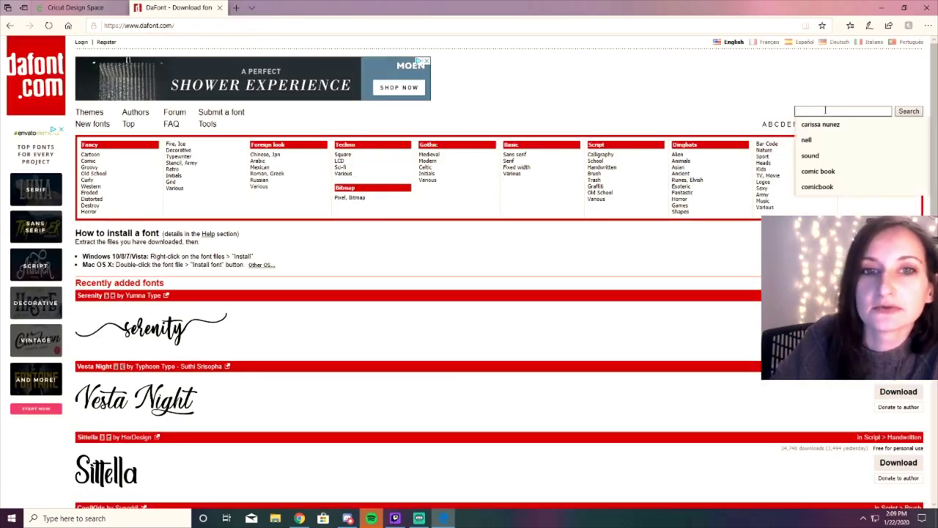
text(great wishes)
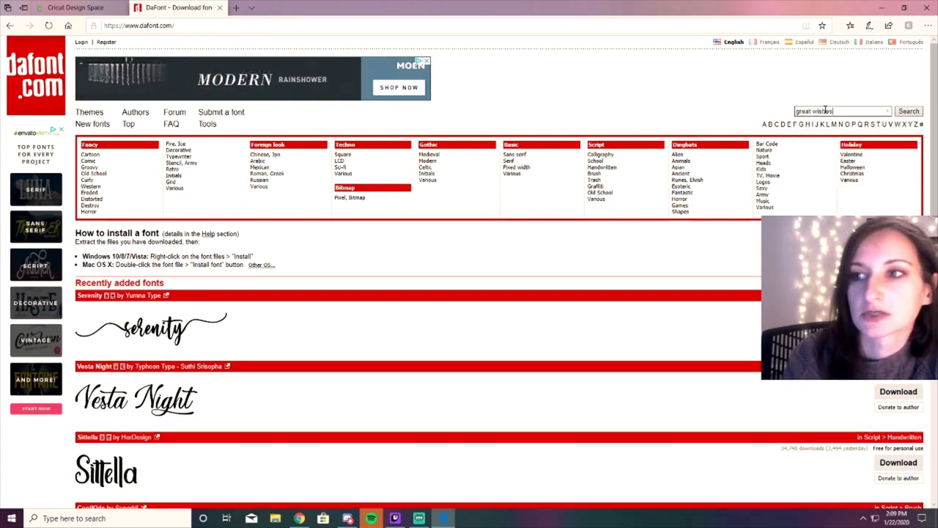
key(Return)
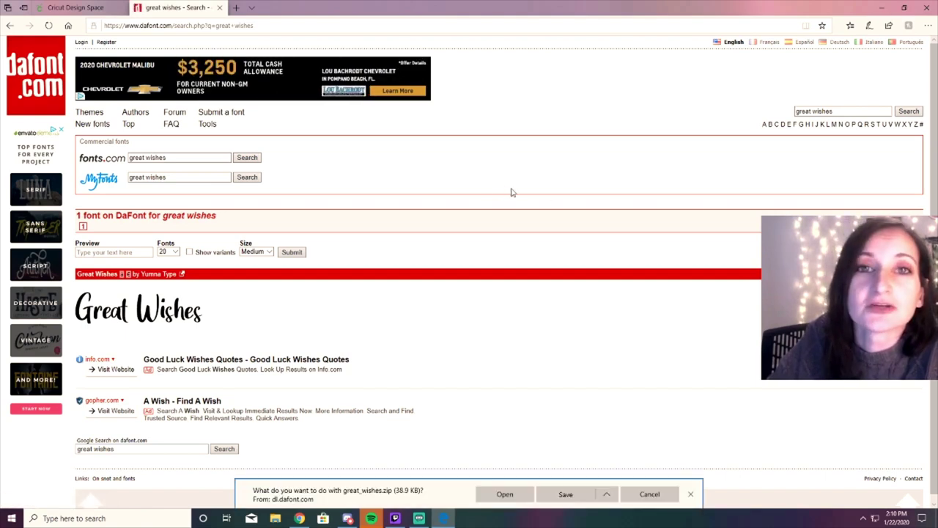
Step: Open the downloaded great_wishes.zip and preview the Great Wishes font file
click(504, 494)
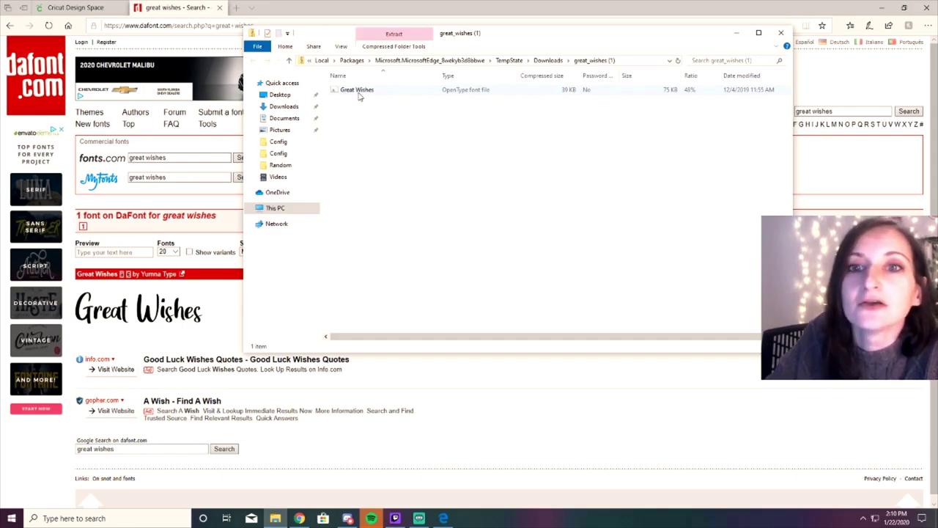
double_click(359, 94)
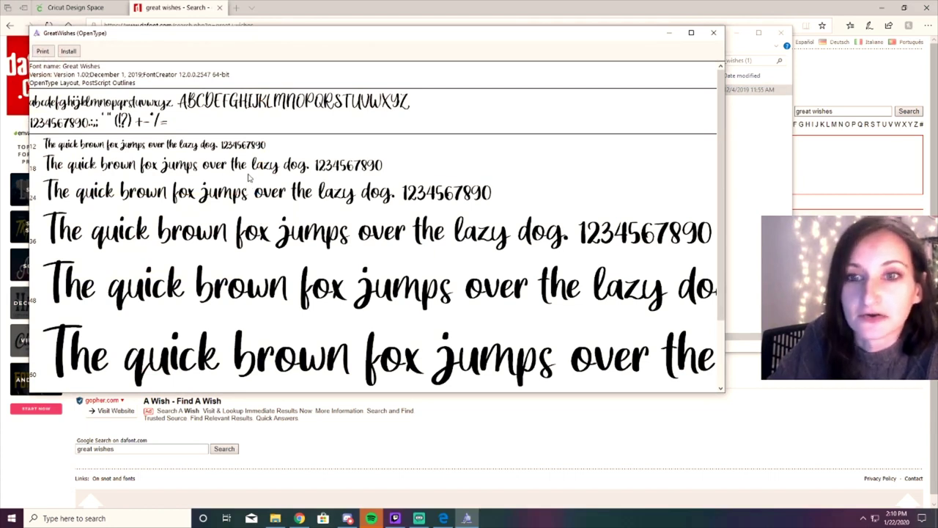
Step: Install Great Wishes, close the font preview and archive, and return to the Cricut design
click(69, 52)
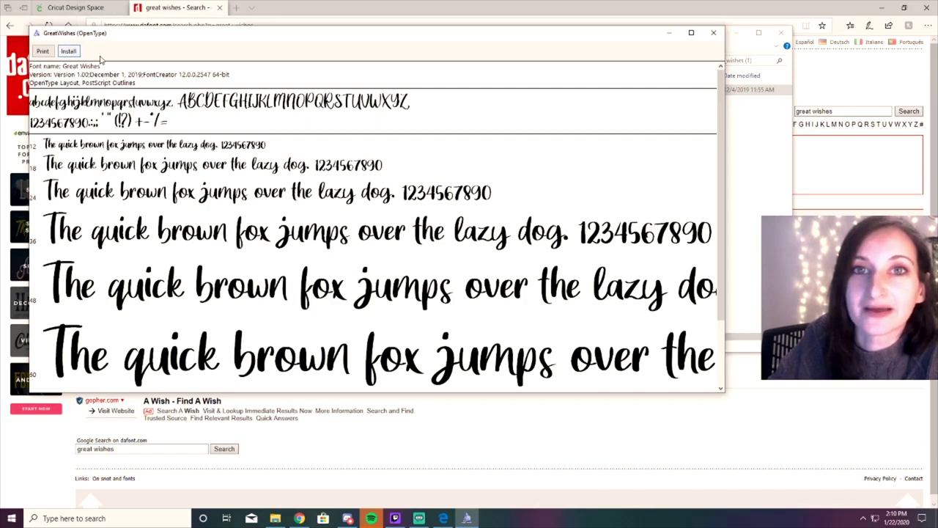
click(721, 33)
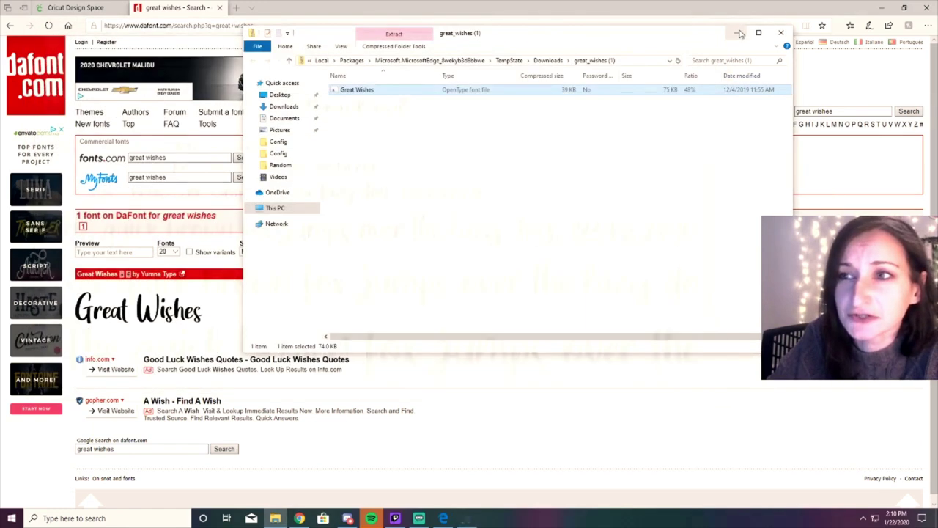
click(782, 33)
click(110, 8)
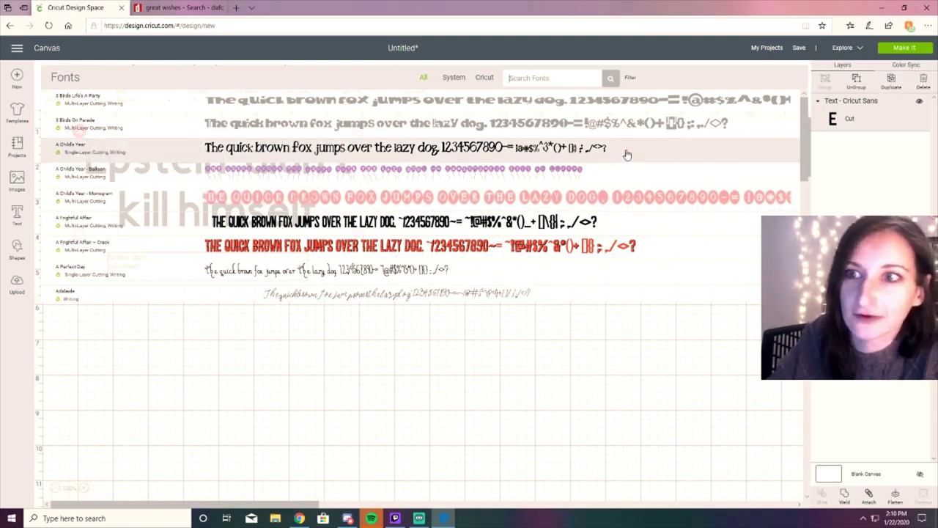
Step: Search the Fonts panel for 'gre' and apply Great Wishes to the phrase
text(great)
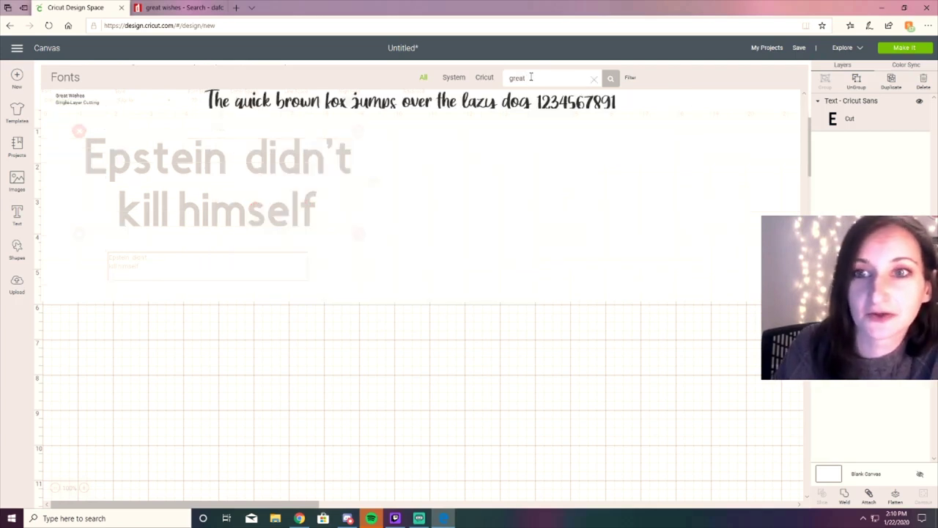
click(528, 103)
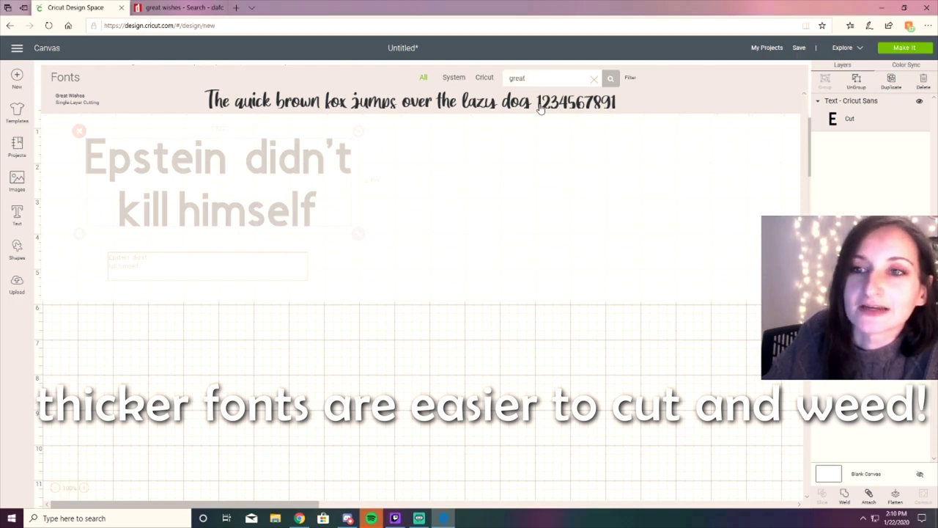
click(540, 108)
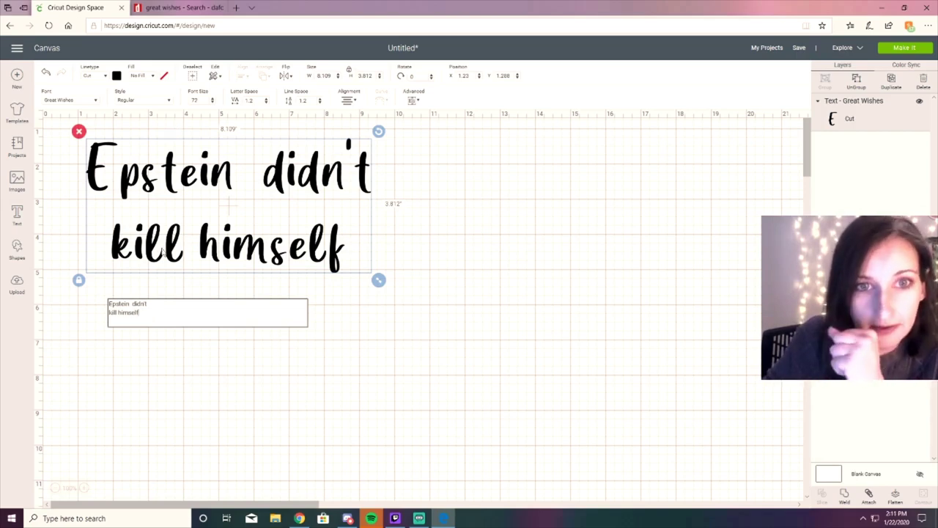
Step: Search fonts for 'chicken' and apply Chicken Scratch to the two-line phrase
click(98, 101)
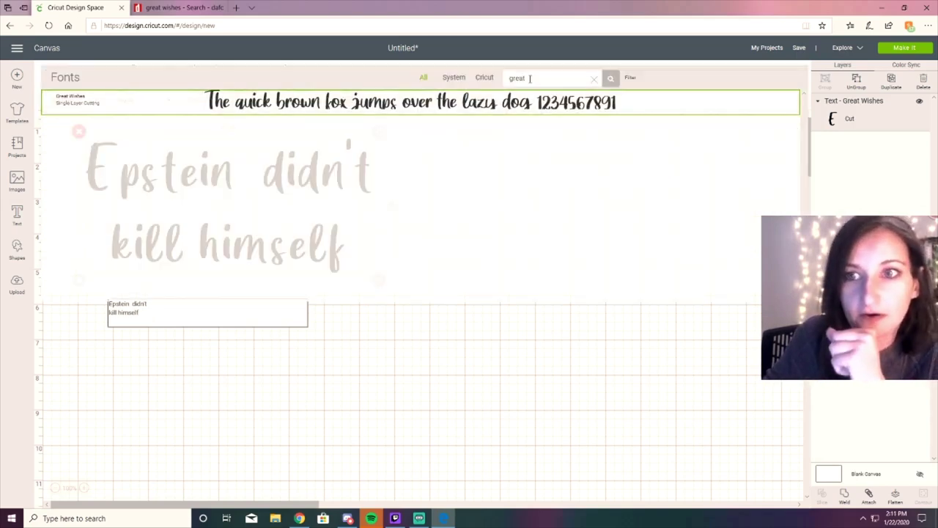
key(ctrl+a)
text(chicken)
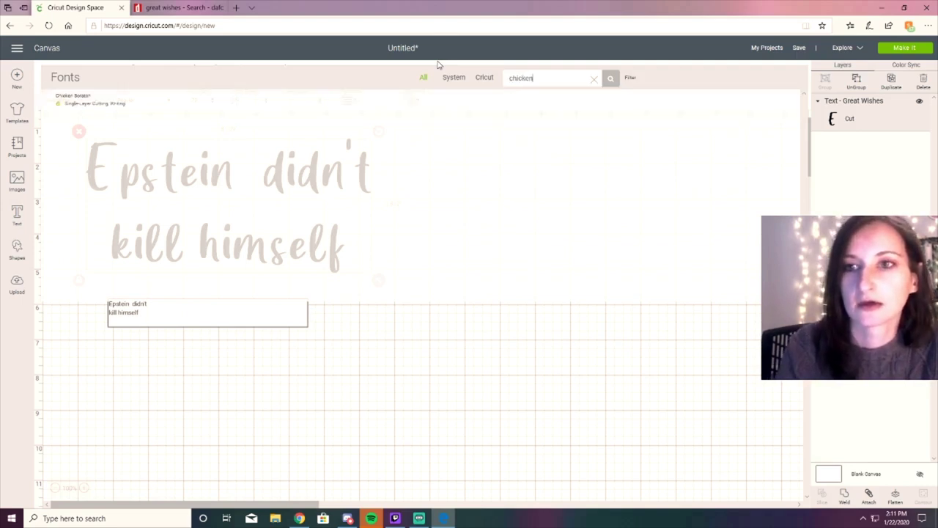
click(433, 96)
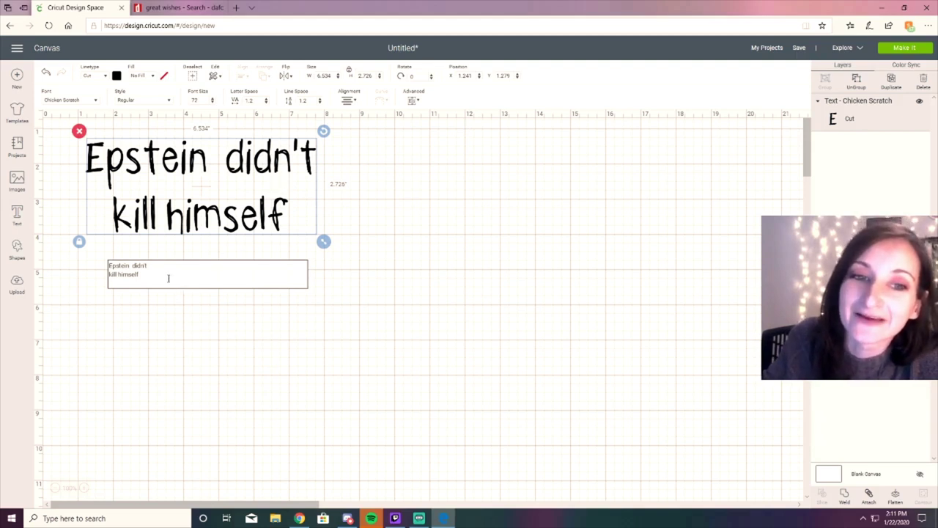
drag(167, 279, 98, 249)
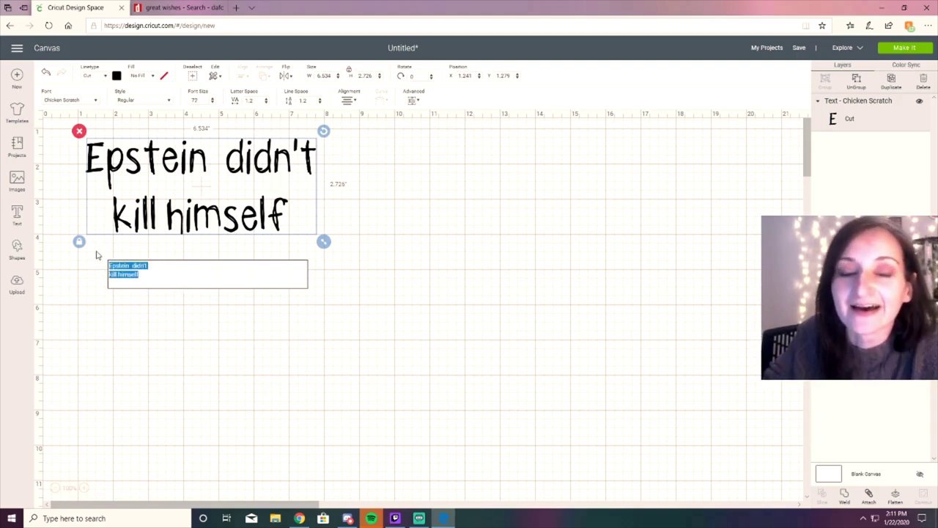
Step: Search fonts for 'great wishes' and reapply Great Wishes, giving an 8.109 by 3.812 phrase
click(96, 103)
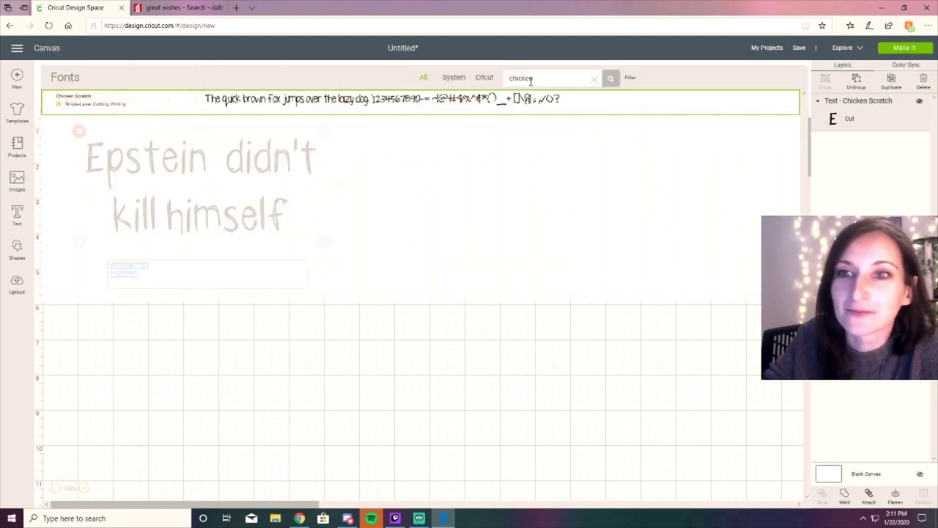
drag(545, 79, 472, 68)
text(g)
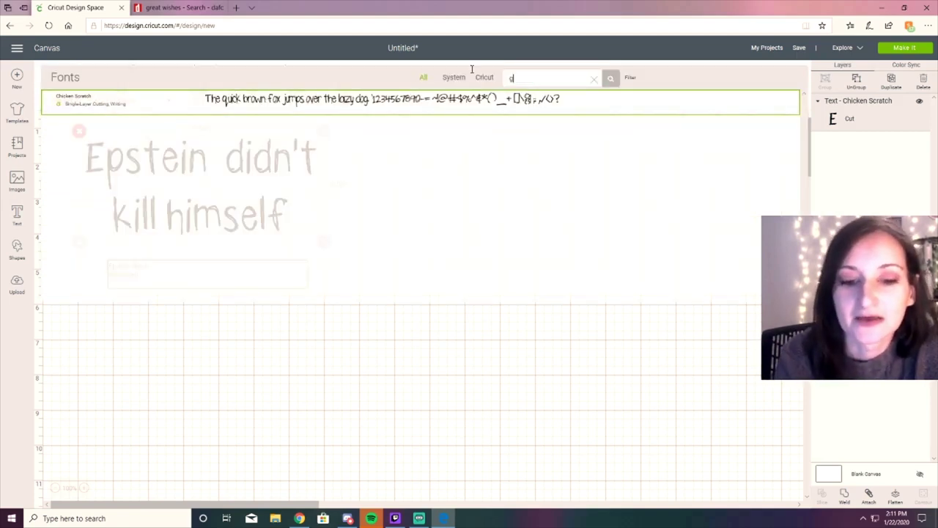
text(reat)
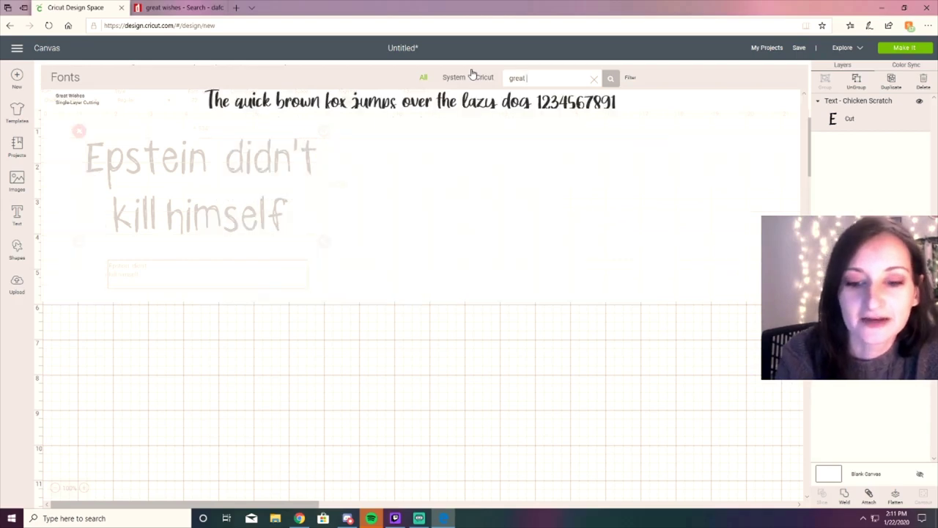
text( wishes)
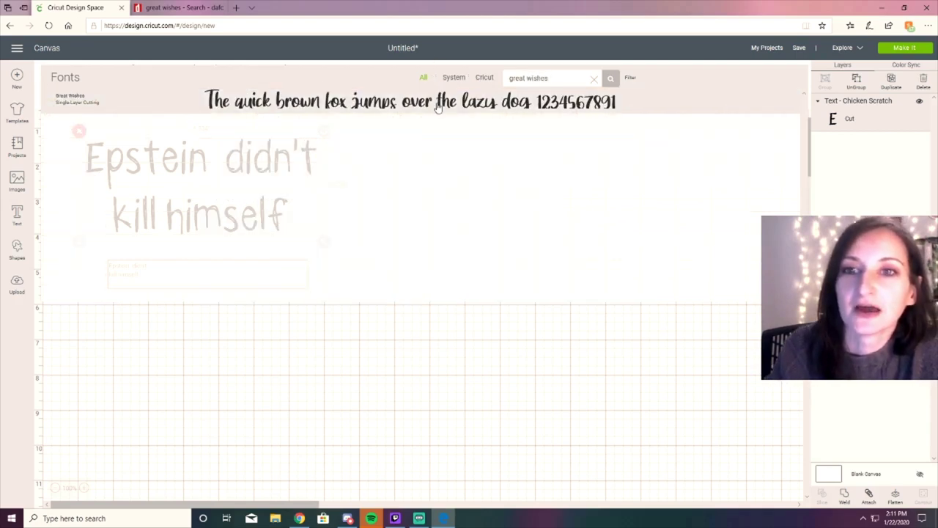
click(438, 104)
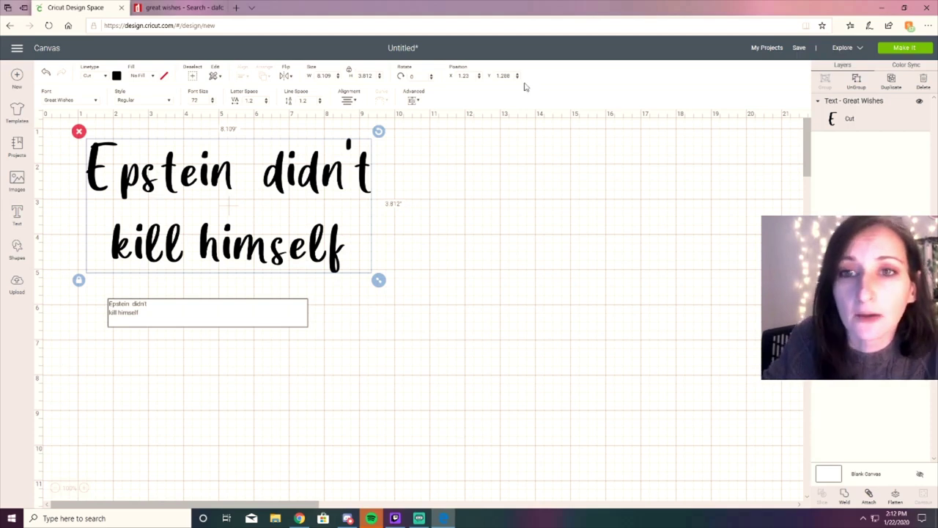
Step: Ungroup the phrase into individual Great Wishes letters and nudge the first line slightly right and down
click(420, 102)
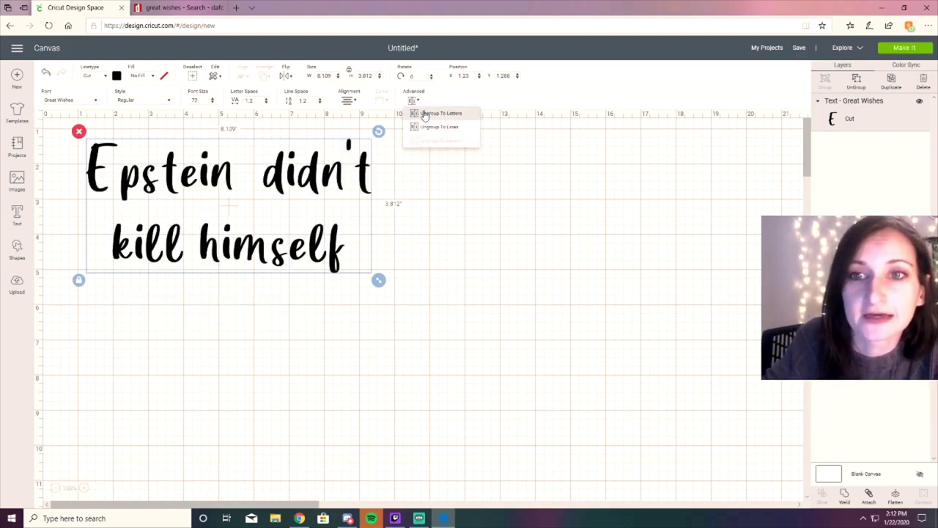
click(426, 118)
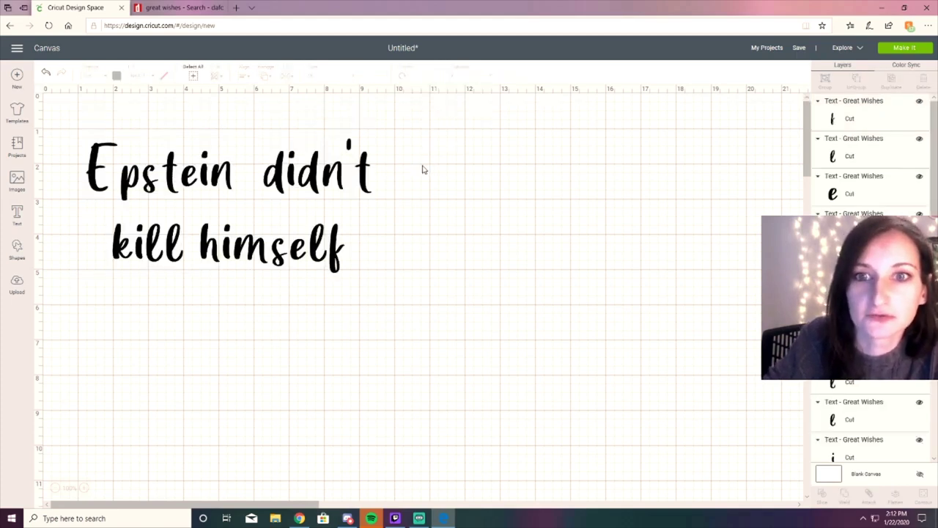
drag(445, 153, 212, 195)
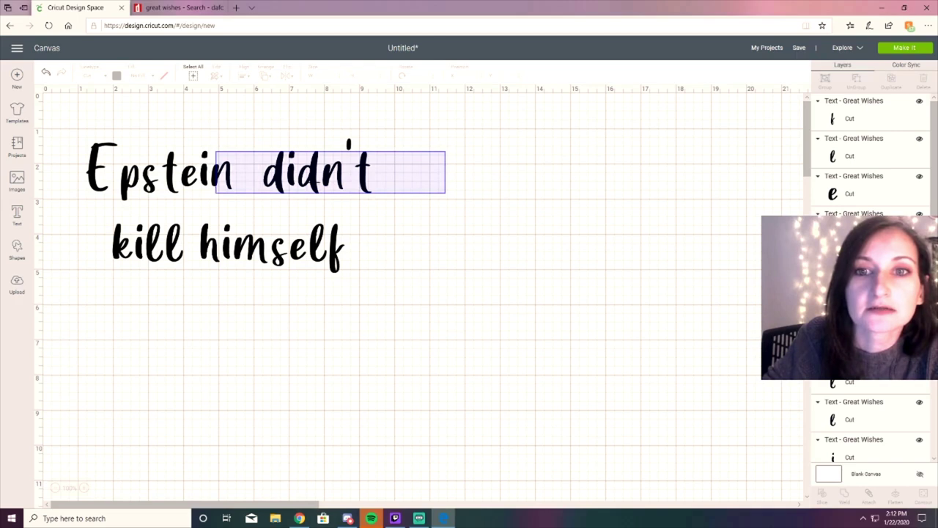
drag(467, 137, 224, 187)
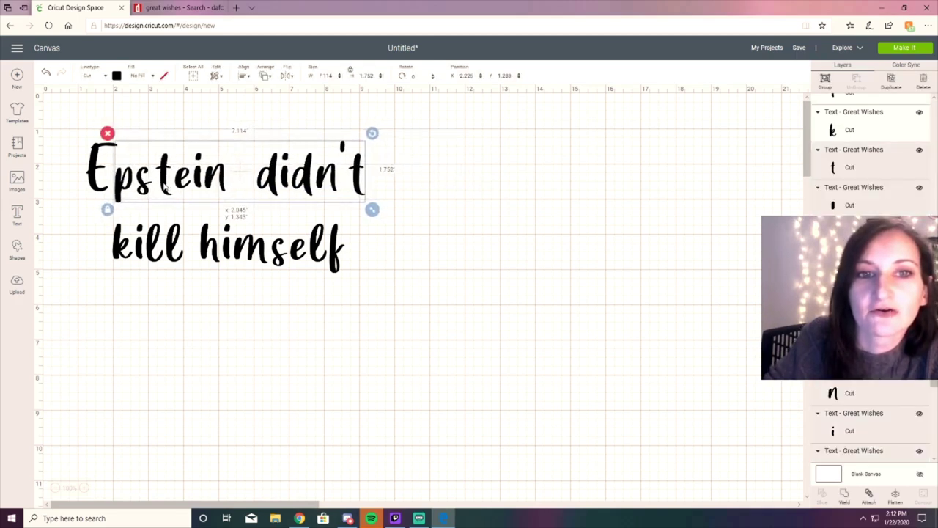
drag(168, 189, 170, 189)
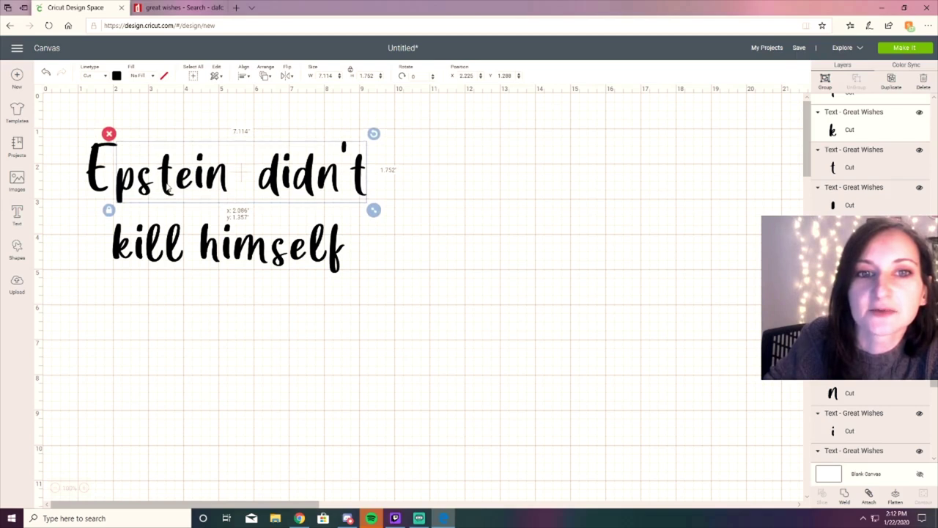
click(451, 185)
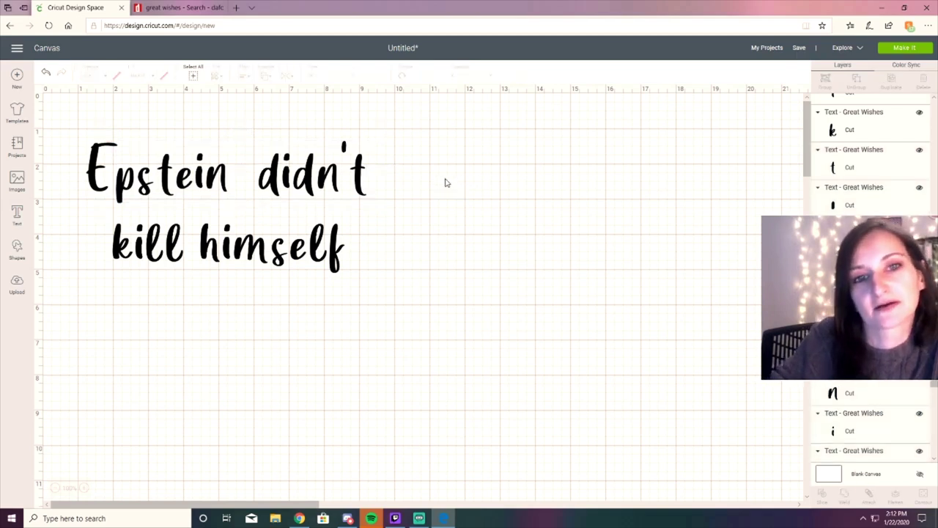
Step: Nudge the apostrophe in didn't slightly down-left and tilt it to about 352°
drag(433, 147, 123, 206)
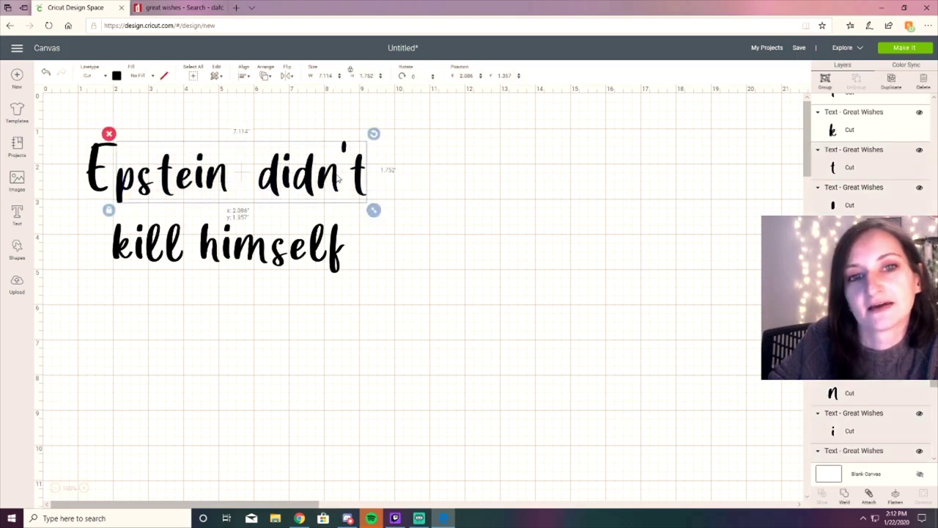
click(419, 175)
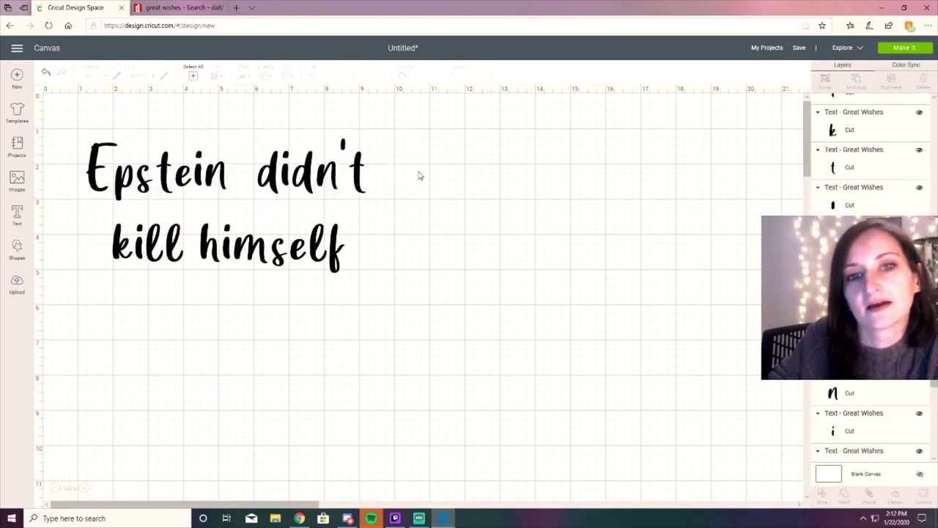
drag(408, 140, 356, 196)
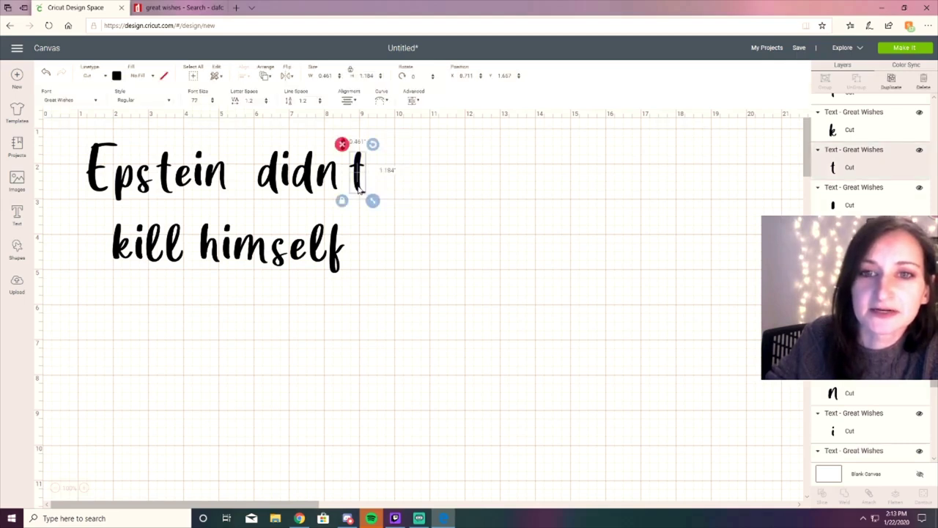
click(394, 189)
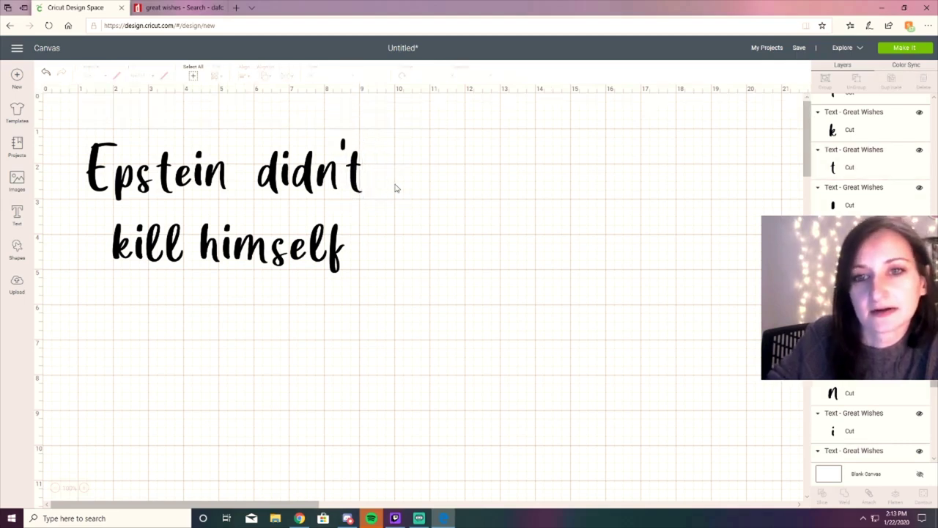
click(342, 145)
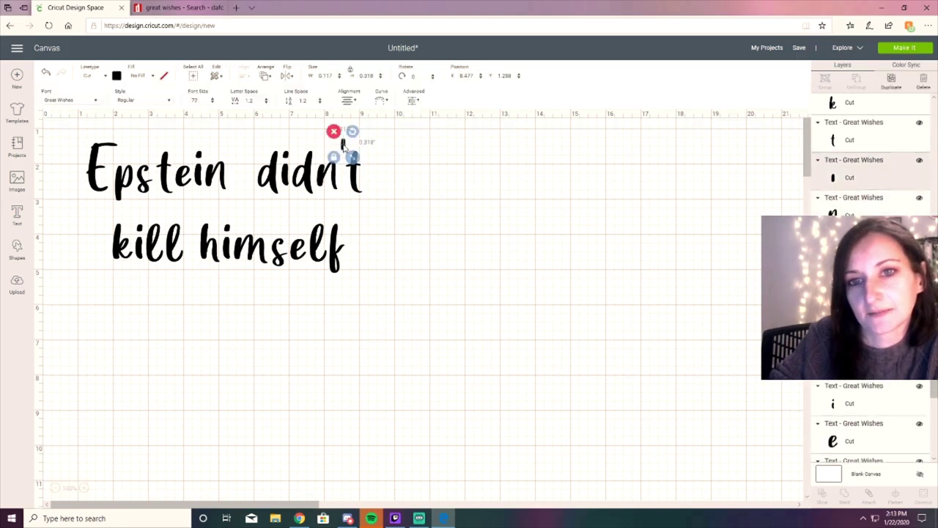
drag(342, 144, 340, 147)
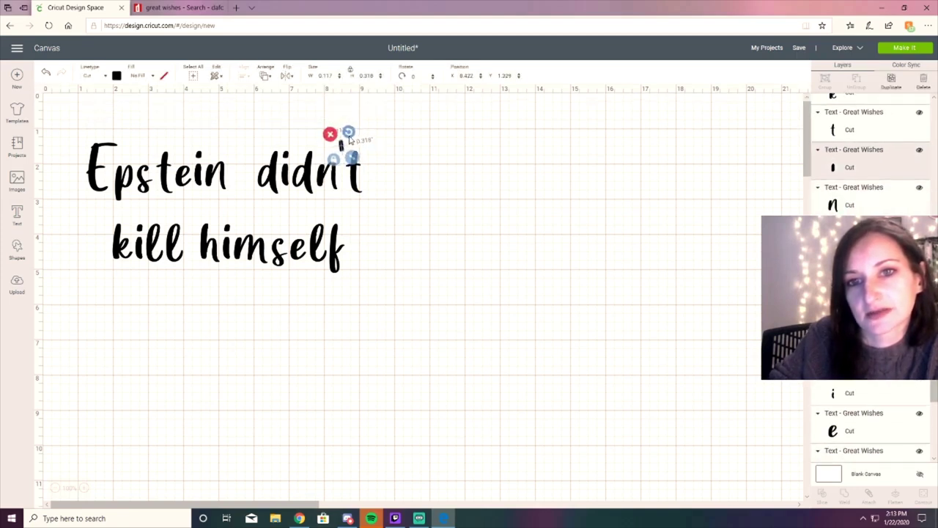
drag(349, 133, 339, 145)
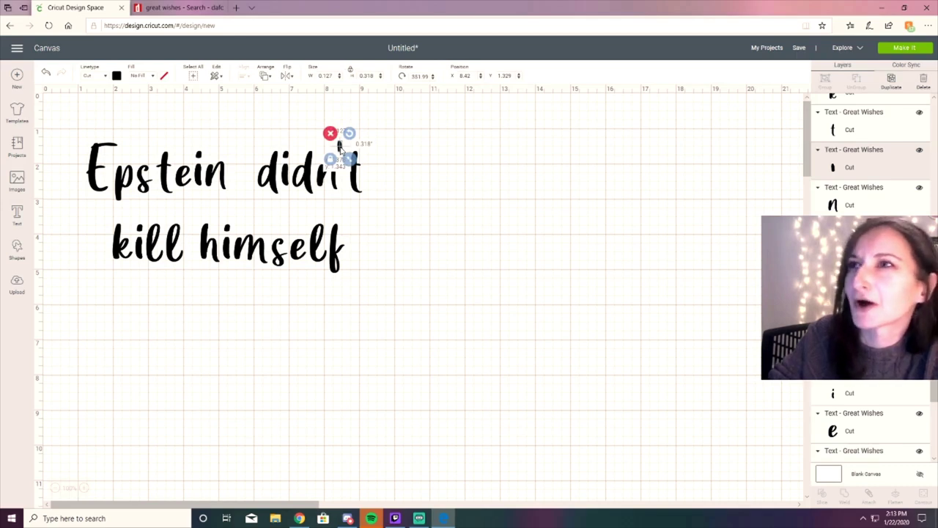
click(388, 156)
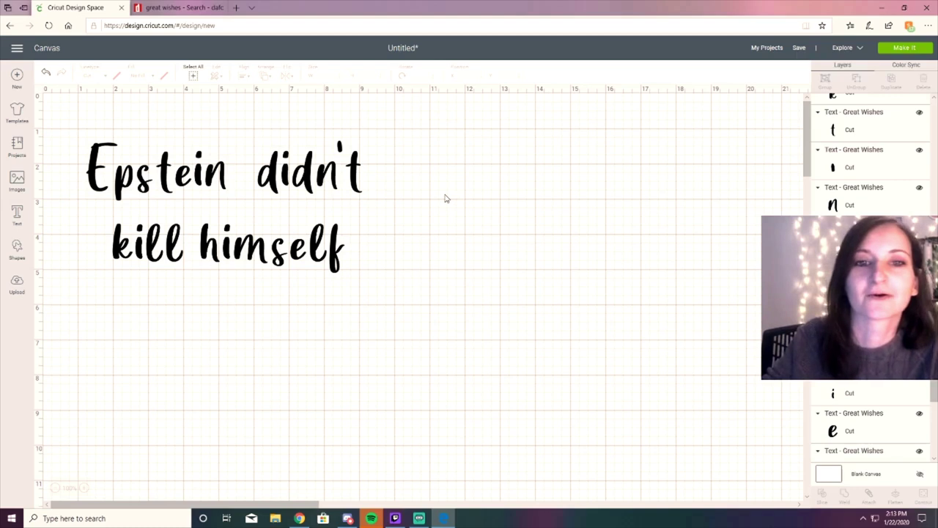
drag(428, 279, 82, 136)
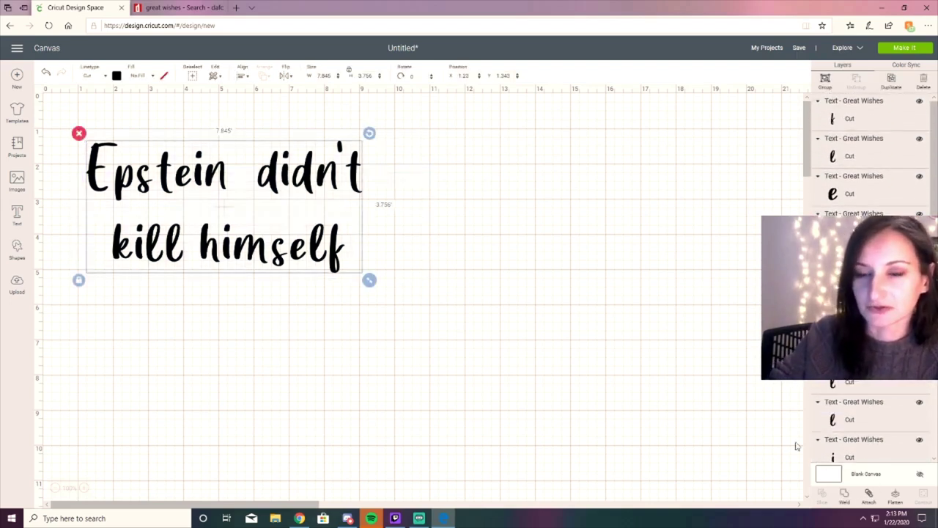
Step: Attach all the selected letters into one object and shrink it to 2.178 by 1.043
click(871, 501)
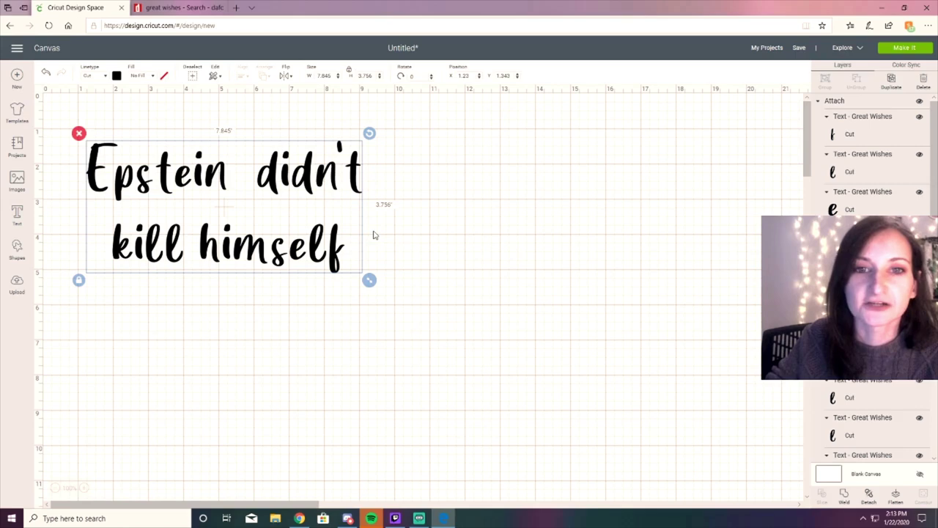
drag(371, 284, 130, 139)
Step: Move the attached phrase to the canvas's top-left corner and scale it to about 1.987" tall
drag(73, 126, 84, 129)
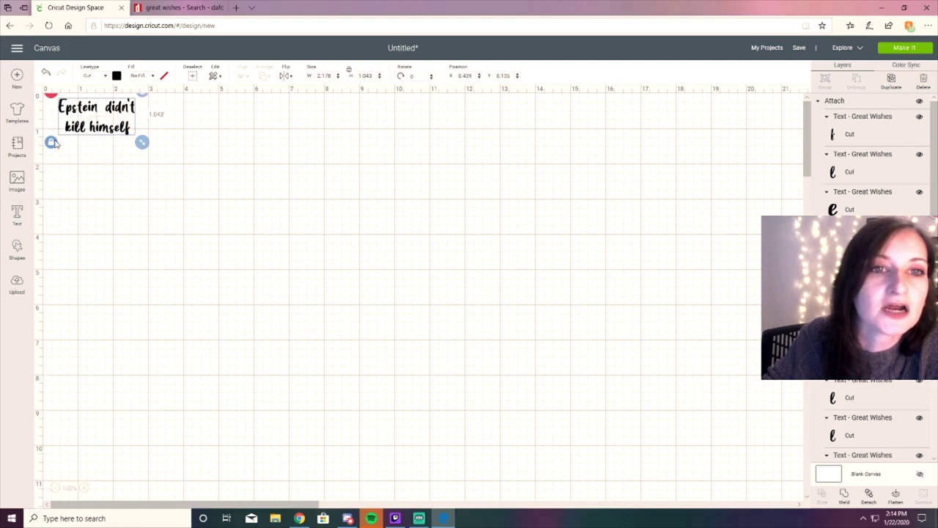
drag(131, 115, 119, 110)
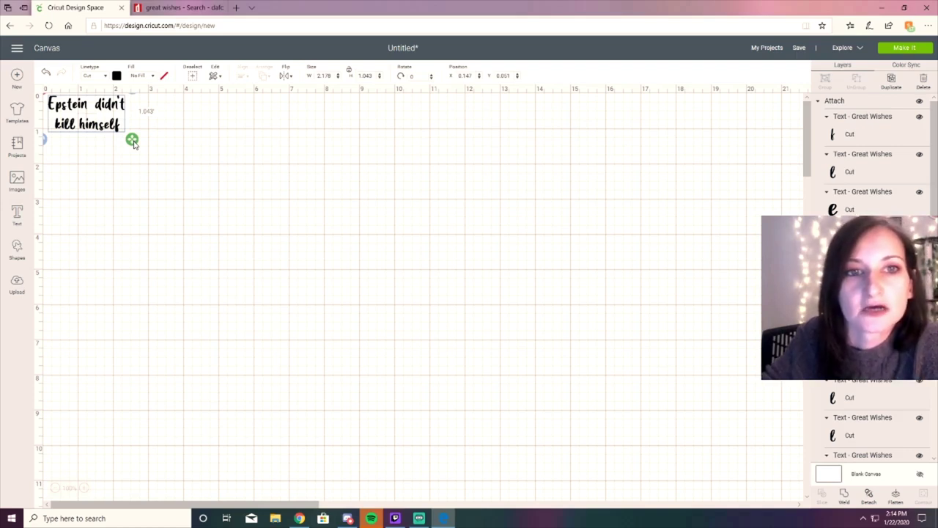
drag(134, 144, 145, 178)
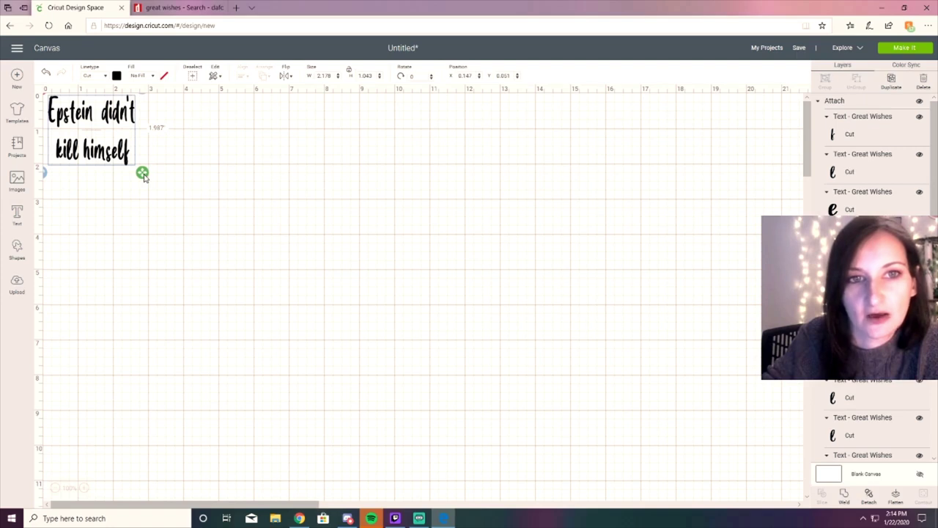
click(173, 174)
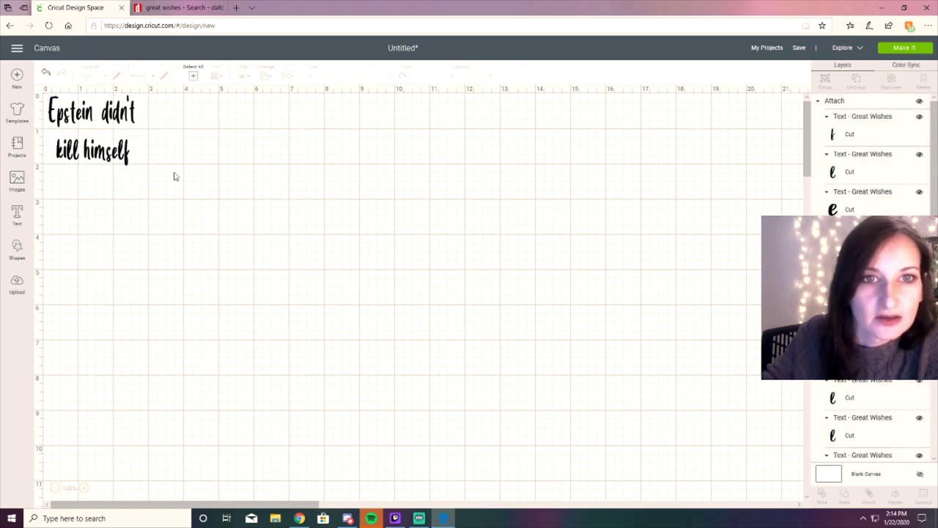
Step: Undo the attach, select the whole phrase and change its cut colour to white
key(ctrl+z)
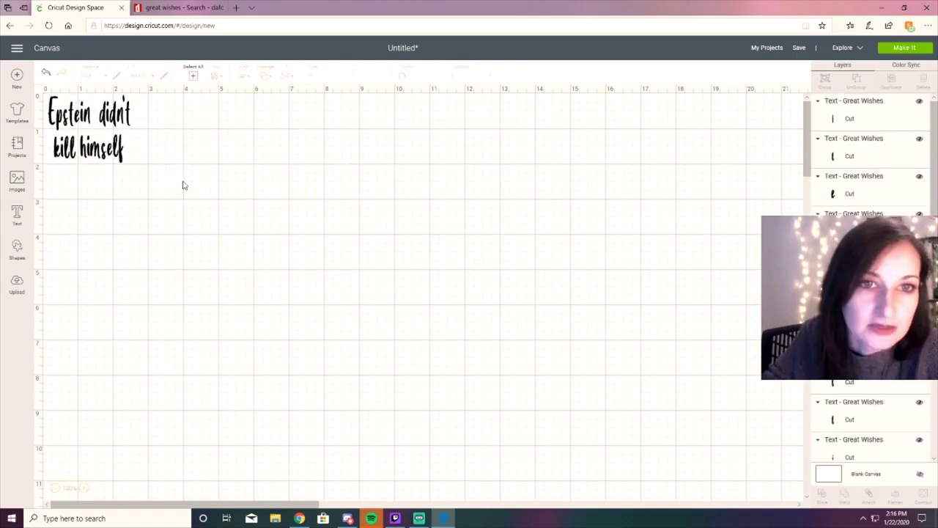
drag(184, 184, 41, 102)
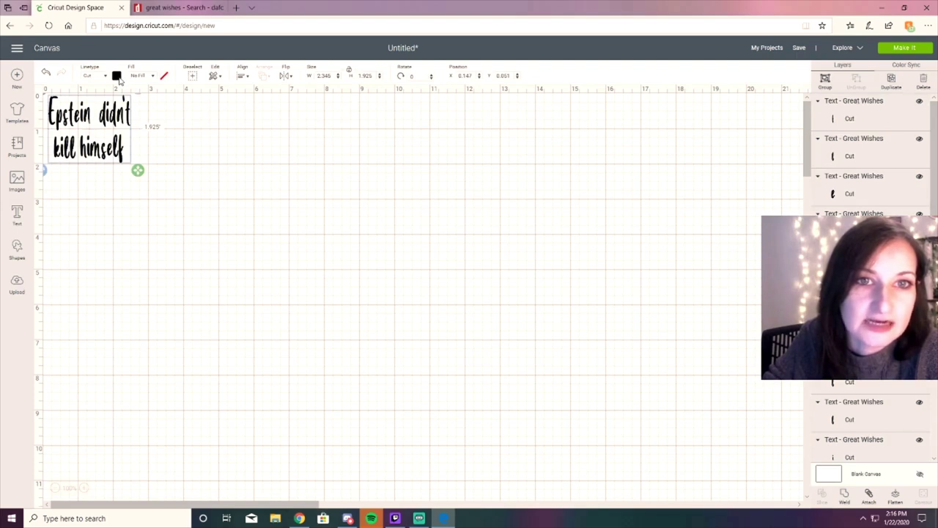
click(118, 78)
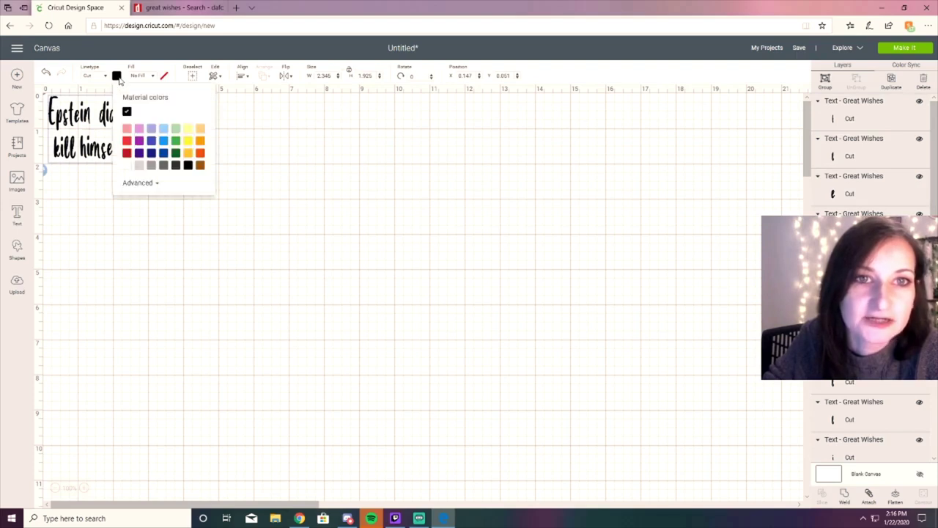
click(127, 166)
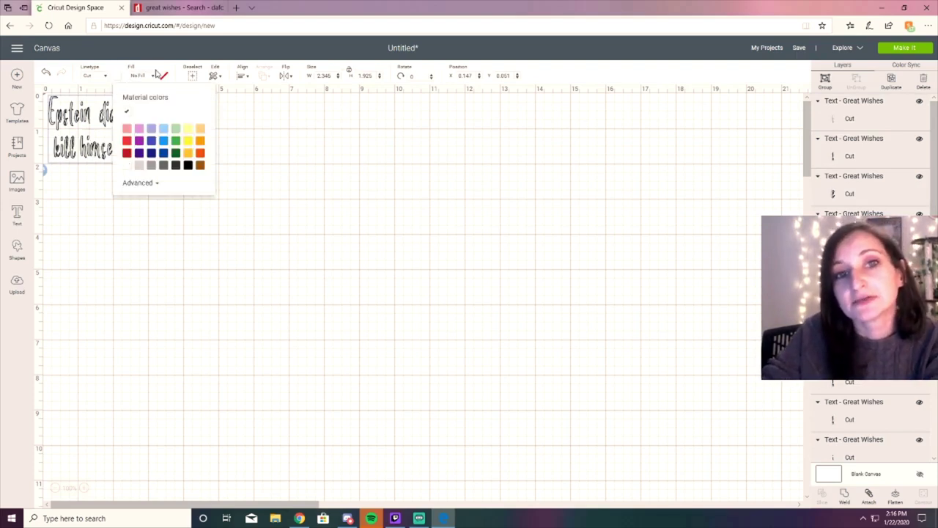
click(156, 69)
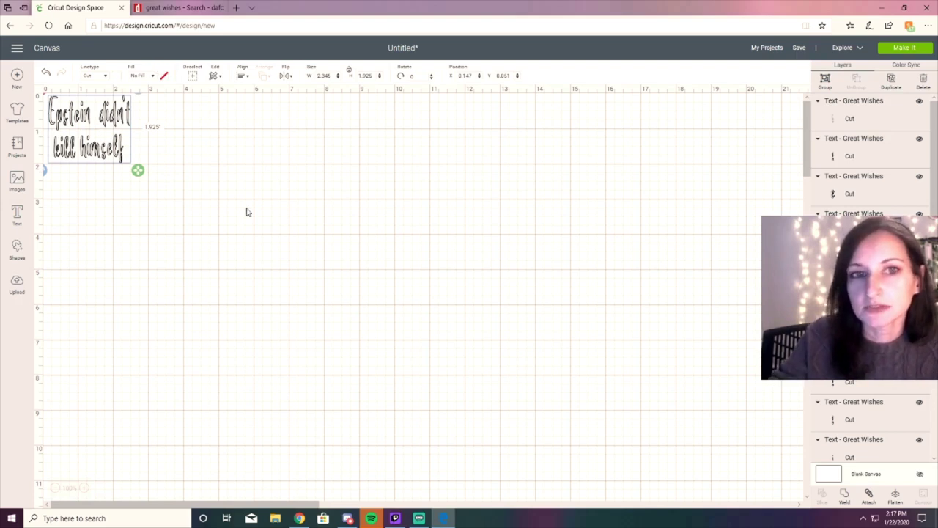
Step: Reattach the white letters into one object and bring up the 12" x 12" mat preview
click(871, 498)
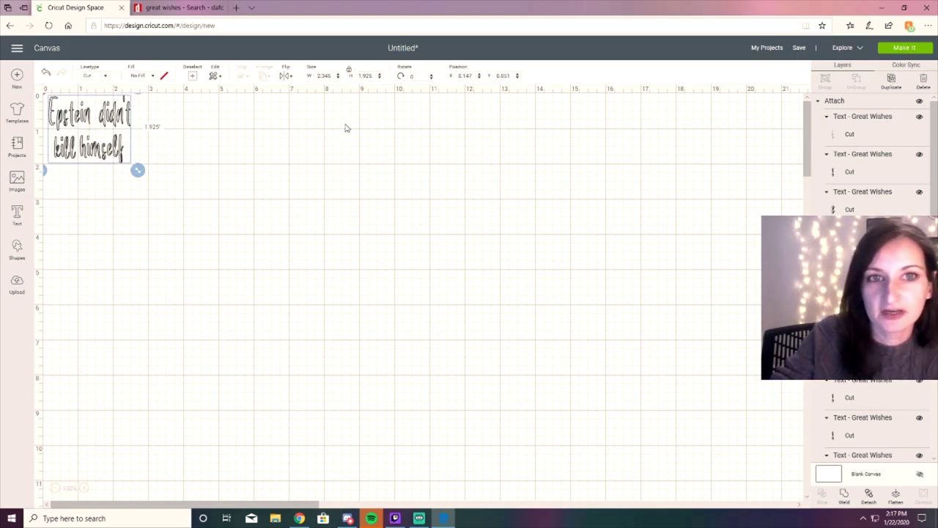
click(392, 153)
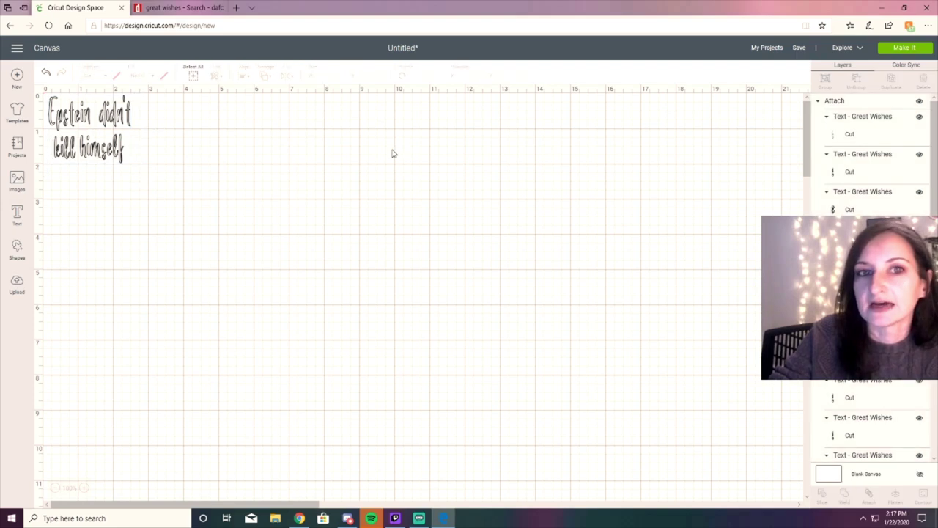
click(905, 48)
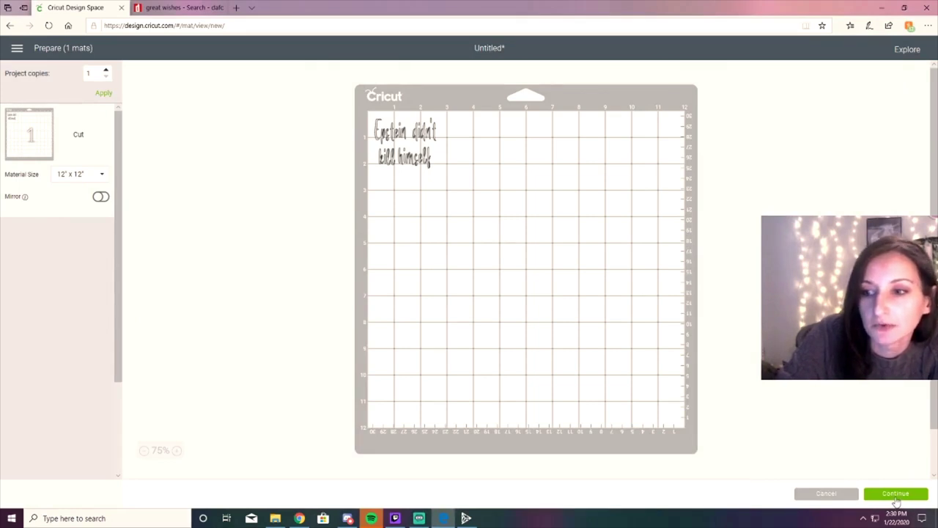
Step: Continue from the mat preview to the Make screen with Vinyl as the material
click(895, 495)
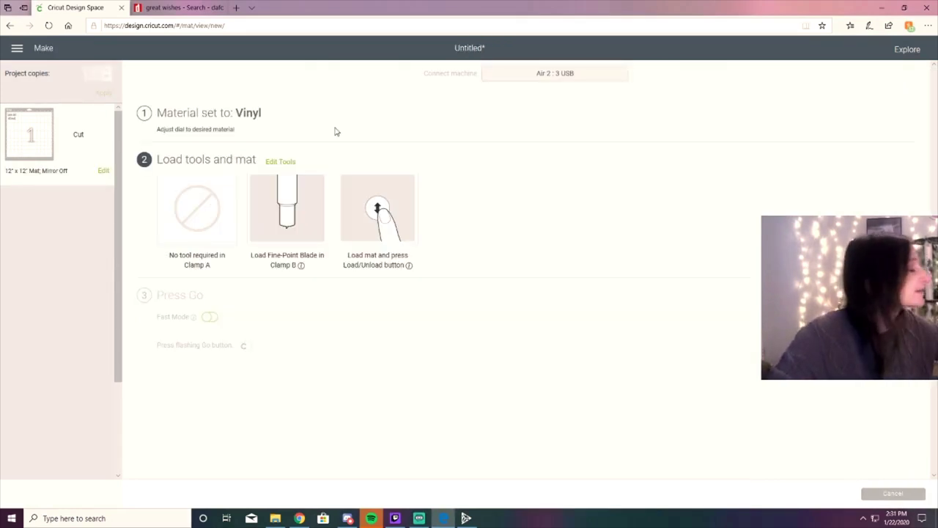